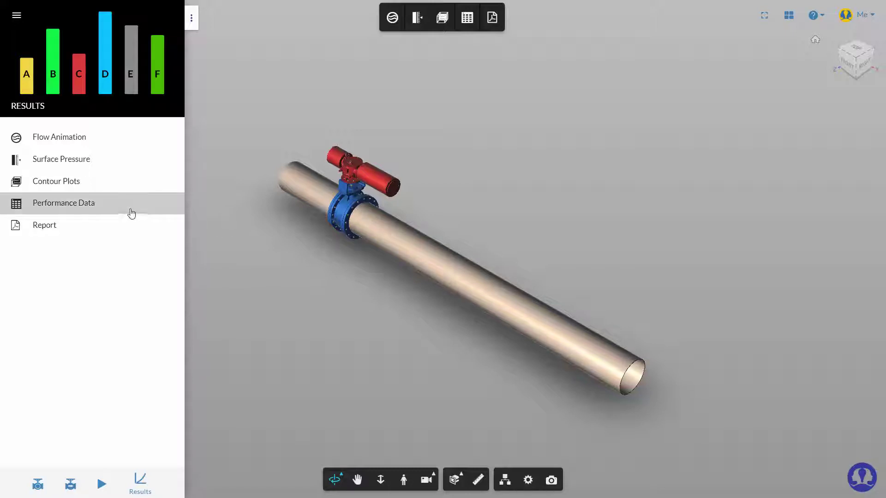
Step: Open the performance data and review the gross result summary and the Cv, Kv and Cdt curves
{"action": "left_click", "coordinate": [111, 207]}
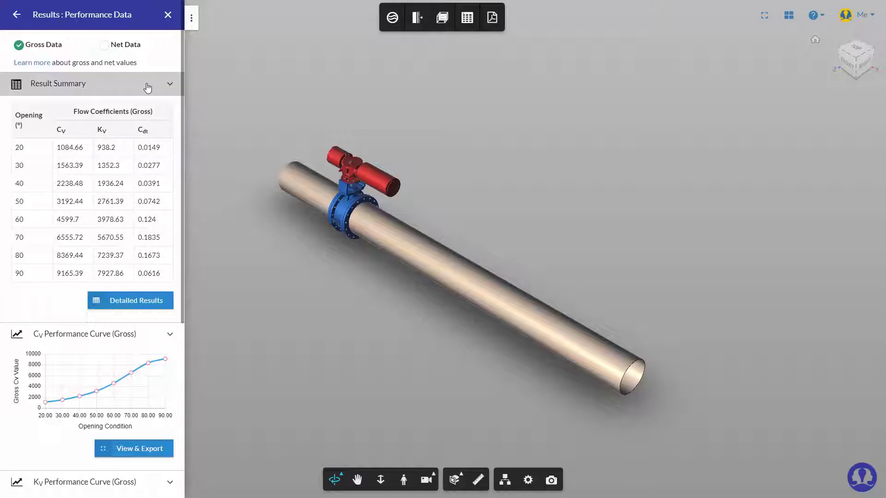
{"action": "scroll", "coordinate": [158, 262], "scroll_direction": "down", "scroll_amount": 4}
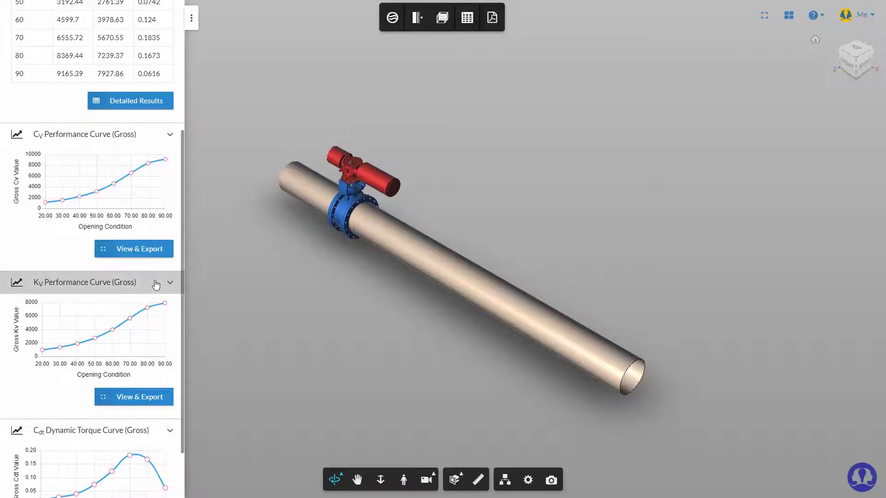
{"action": "scroll", "coordinate": [156, 284], "scroll_direction": "down", "scroll_amount": 2}
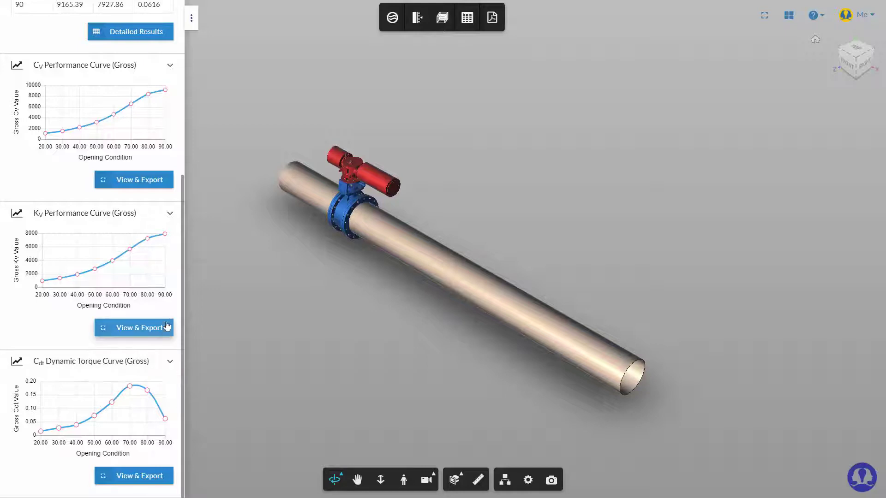
{"action": "scroll", "coordinate": [176, 176], "scroll_direction": "up", "scroll_amount": 6}
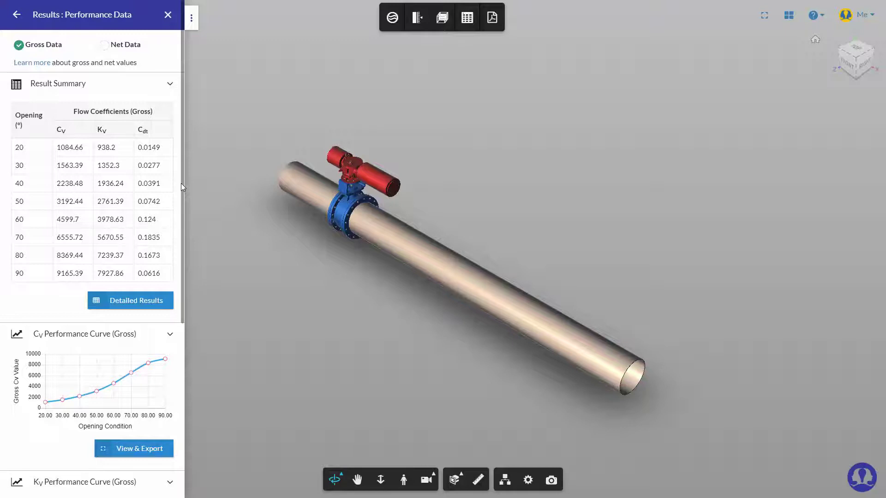
Step: Export the detailed results table to the Downloads folder as DetailedPerformanceResults.csv and close the table
{"action": "left_click", "coordinate": [154, 302]}
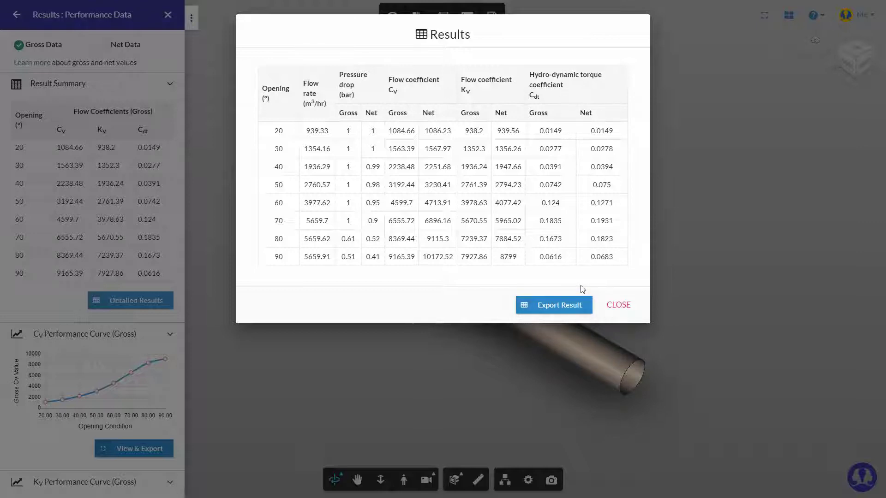
{"action": "left_click", "coordinate": [561, 305]}
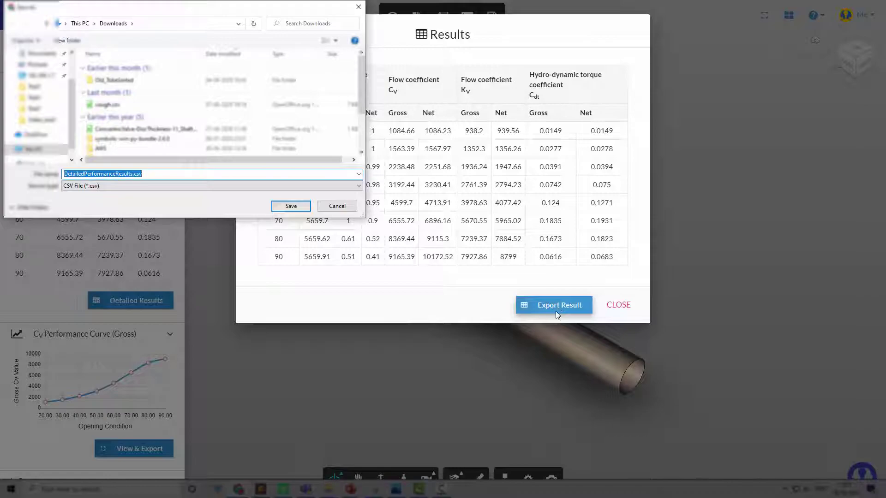
{"action": "key", "text": "Return"}
{"action": "left_click", "coordinate": [624, 304]}
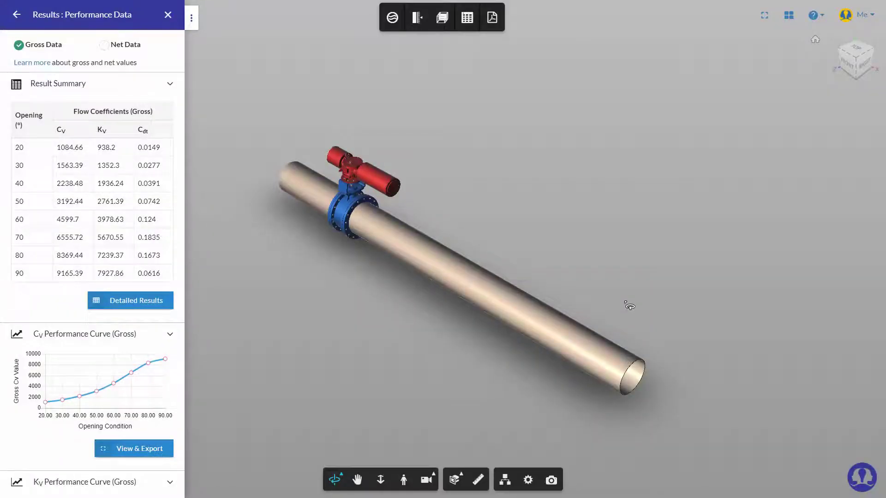
Step: View the enlarged gross Cv performance curve and read its value at the 90° opening
{"action": "scroll", "coordinate": [179, 363], "scroll_direction": "down", "scroll_amount": 2}
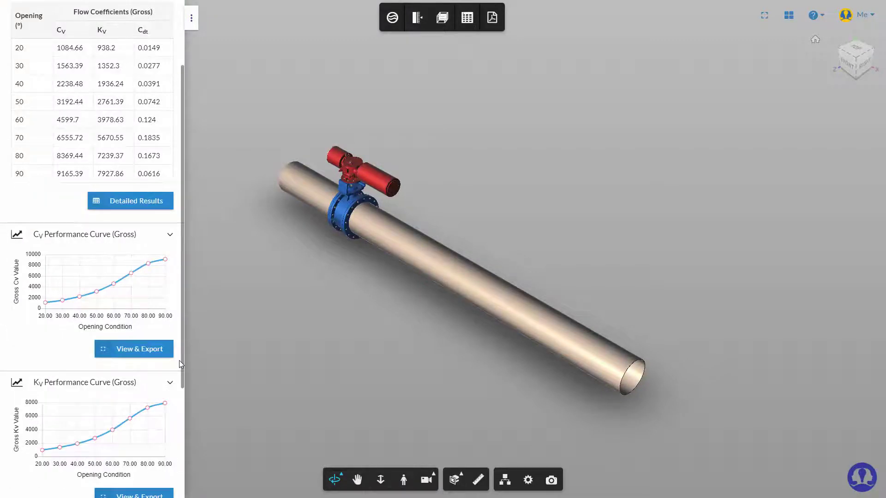
{"action": "scroll", "coordinate": [179, 363], "scroll_direction": "down", "scroll_amount": 2}
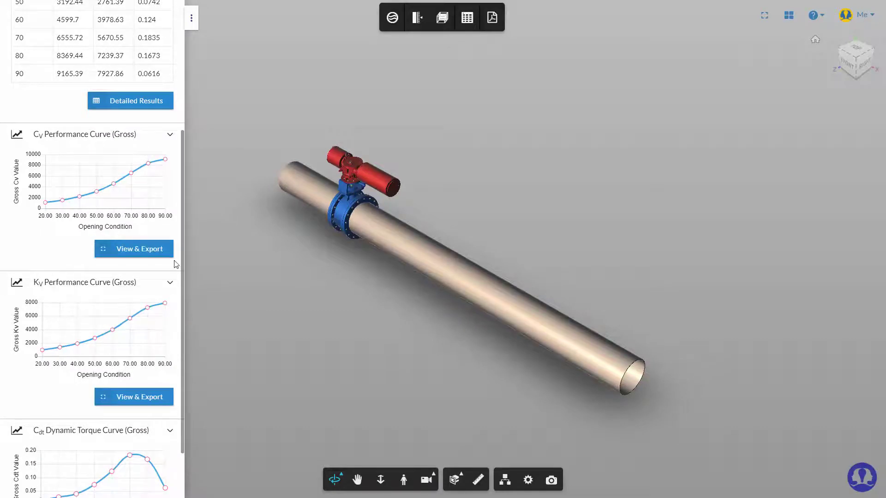
{"action": "left_click", "coordinate": [156, 253]}
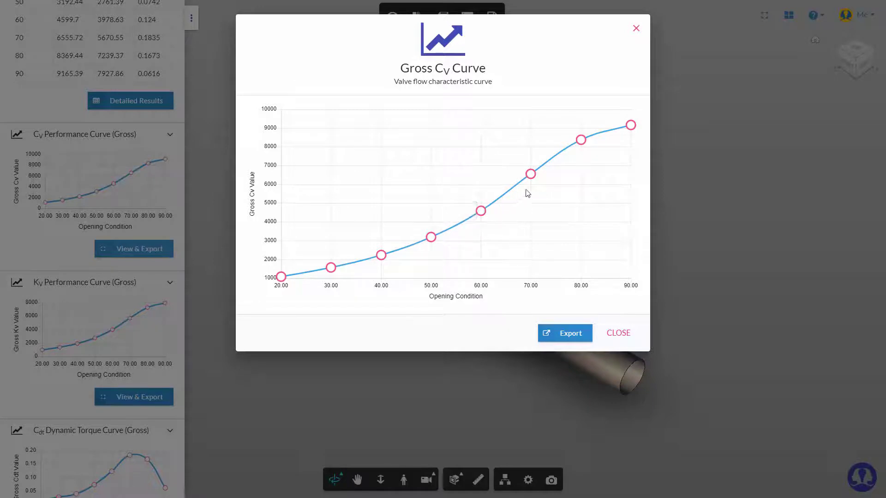
{"action": "mouse_move", "coordinate": [625, 148]}
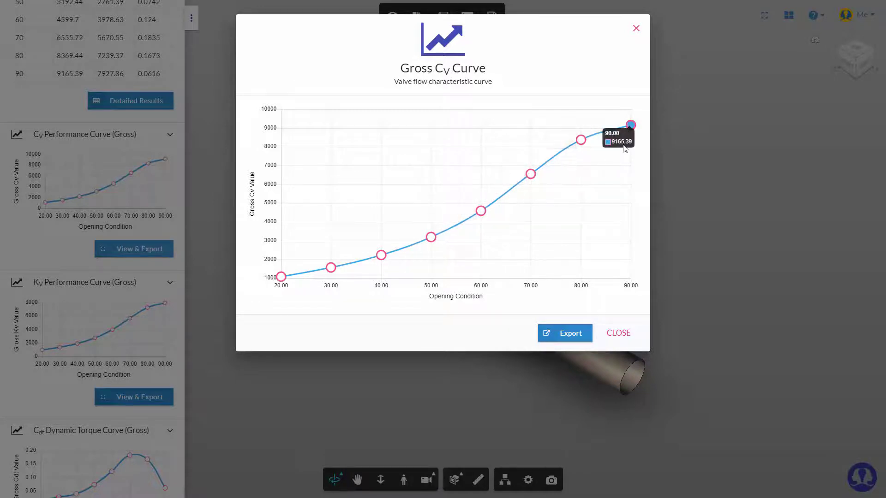
Step: Examine the Cv curve's export formats and PNG resolutions, leaving the curve without exporting
{"action": "left_click", "coordinate": [576, 333]}
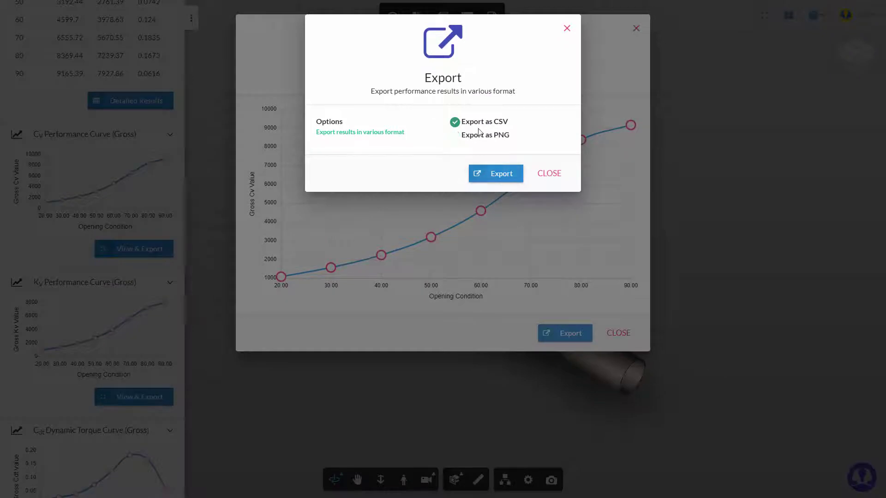
{"action": "left_click", "coordinate": [455, 135]}
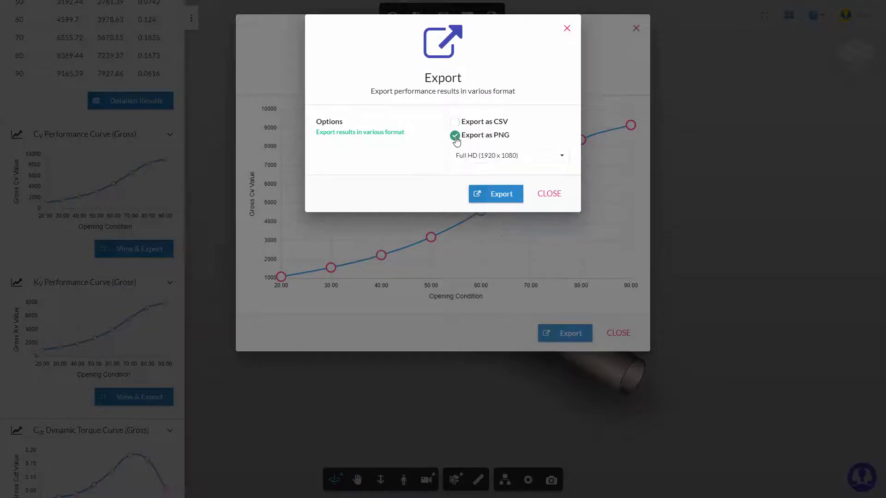
{"action": "left_click", "coordinate": [520, 159]}
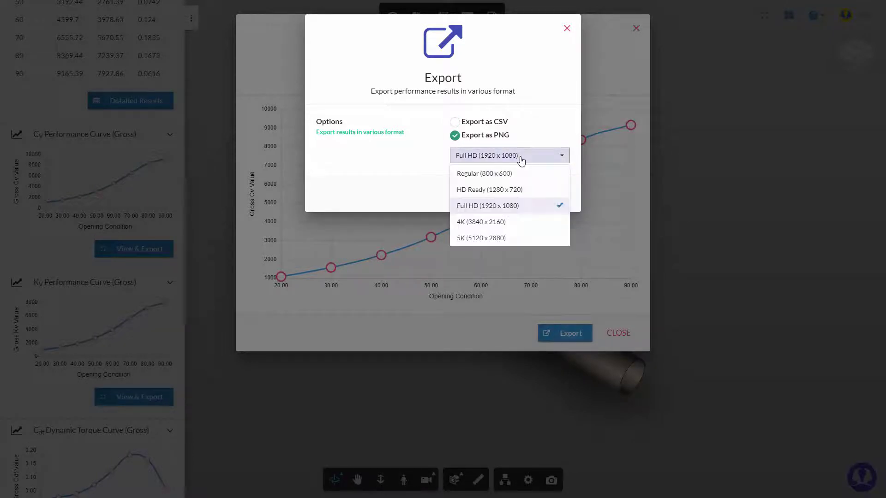
{"action": "left_click", "coordinate": [521, 159]}
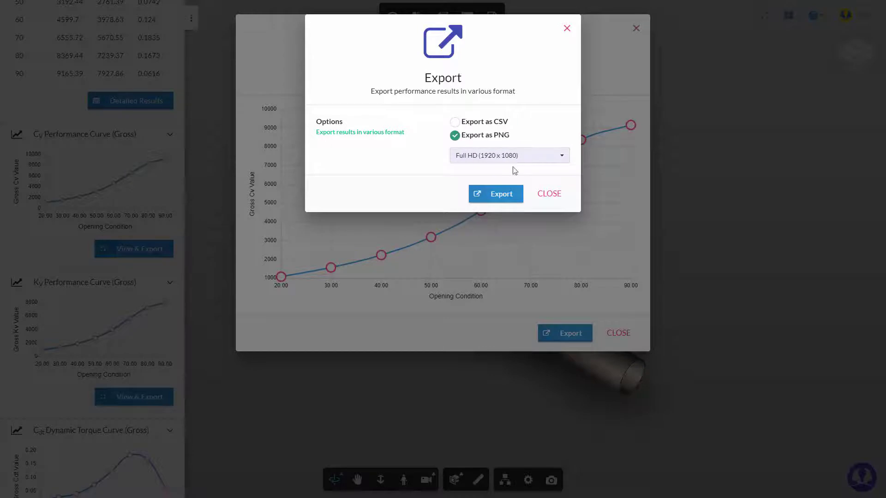
{"action": "left_click", "coordinate": [548, 194]}
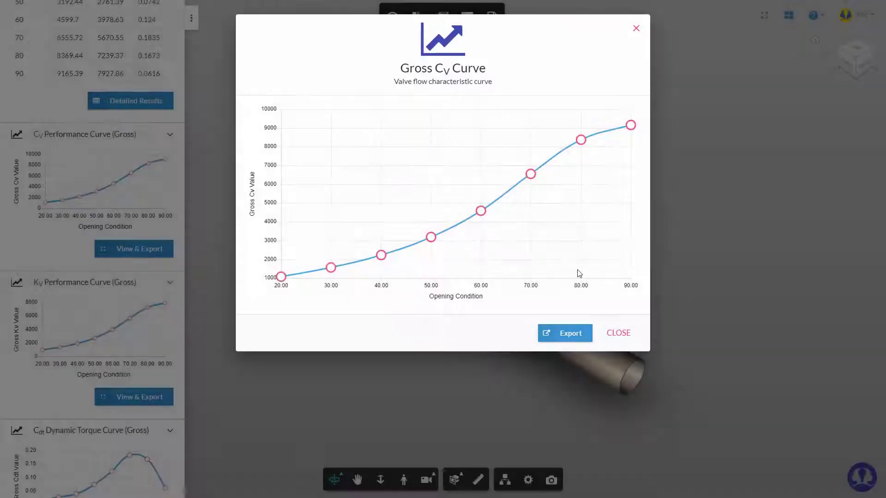
{"action": "left_click", "coordinate": [608, 334]}
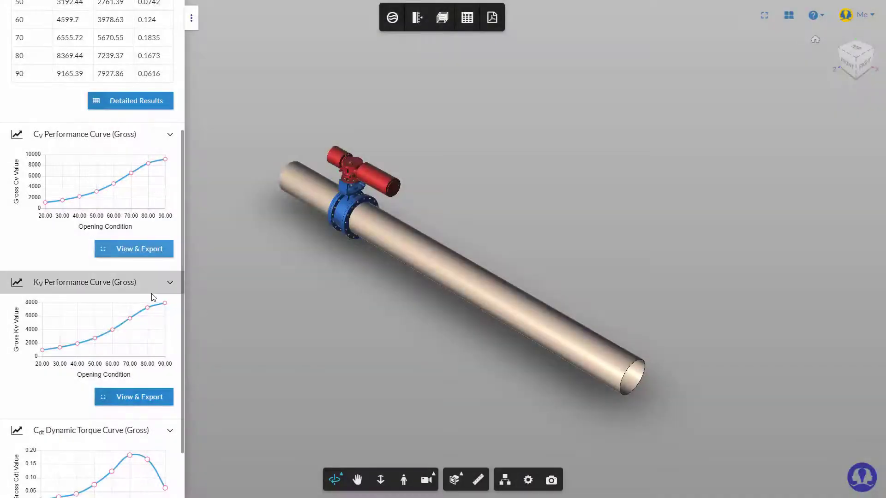
{"action": "scroll", "coordinate": [152, 296], "scroll_direction": "up", "scroll_amount": 5}
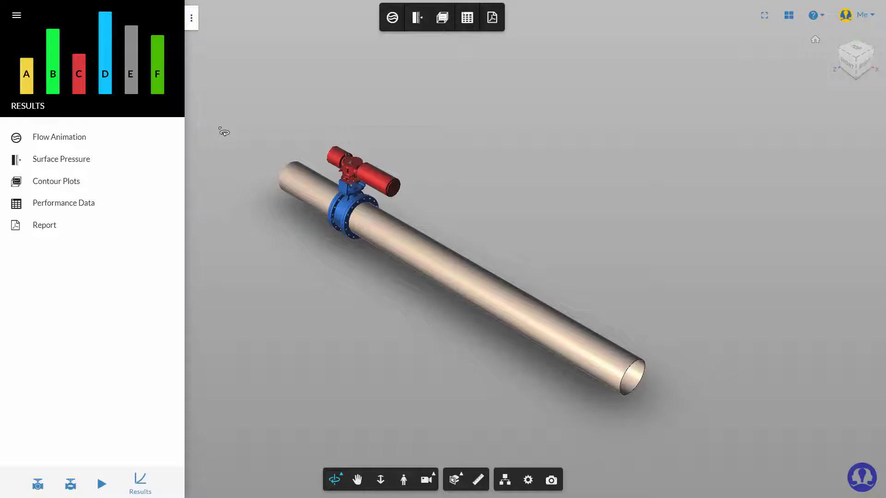
Step: Display the flow animation for the 40.00 opening condition, coloured by Velocity
{"action": "left_click", "coordinate": [137, 141]}
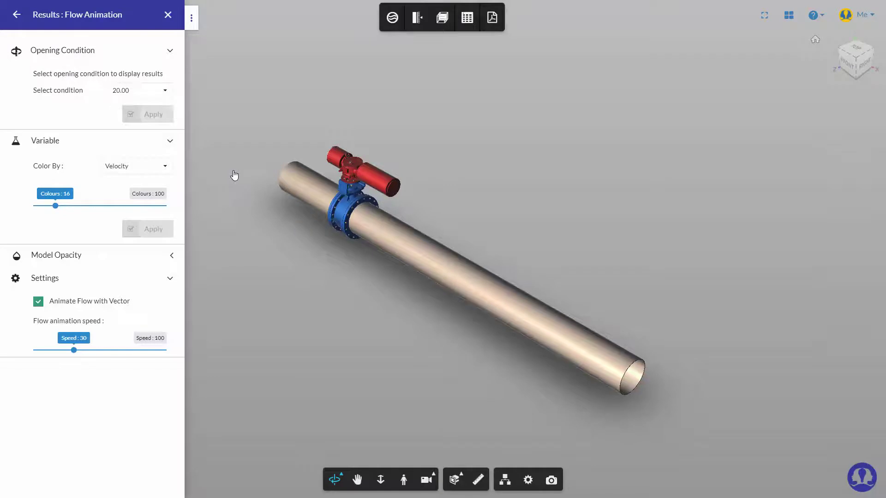
{"action": "left_click", "coordinate": [165, 90]}
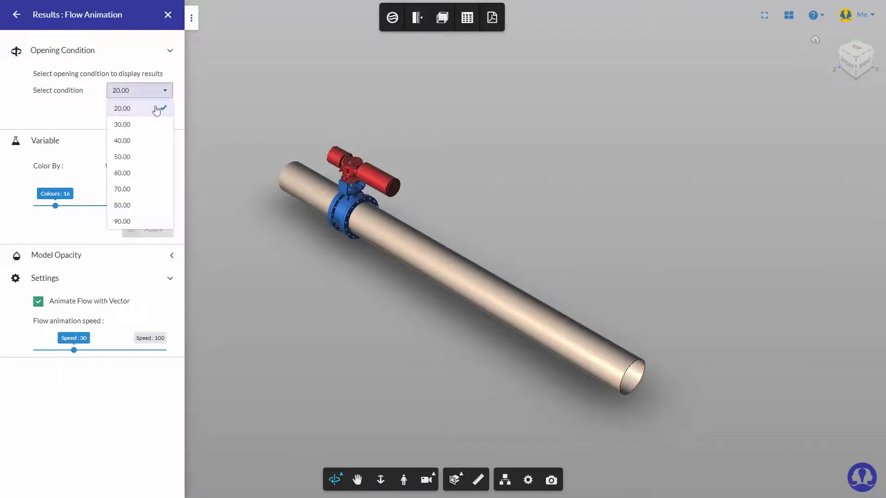
{"action": "left_click", "coordinate": [151, 139]}
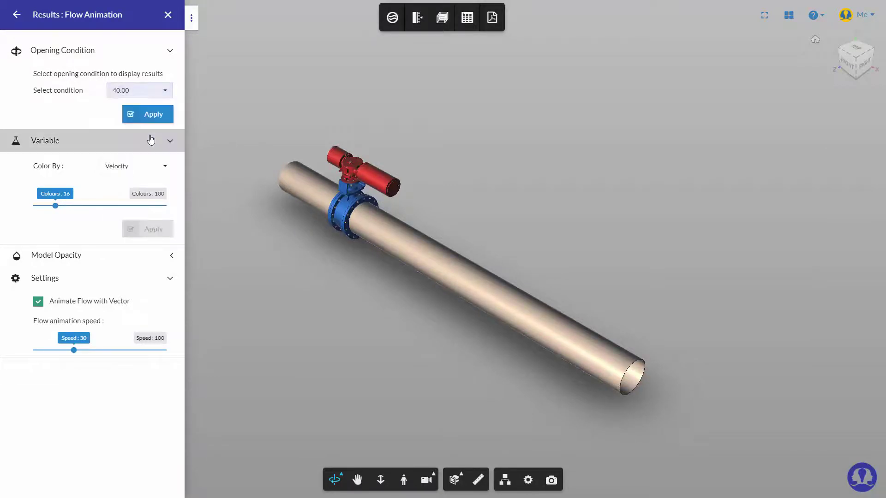
{"action": "left_click", "coordinate": [166, 166]}
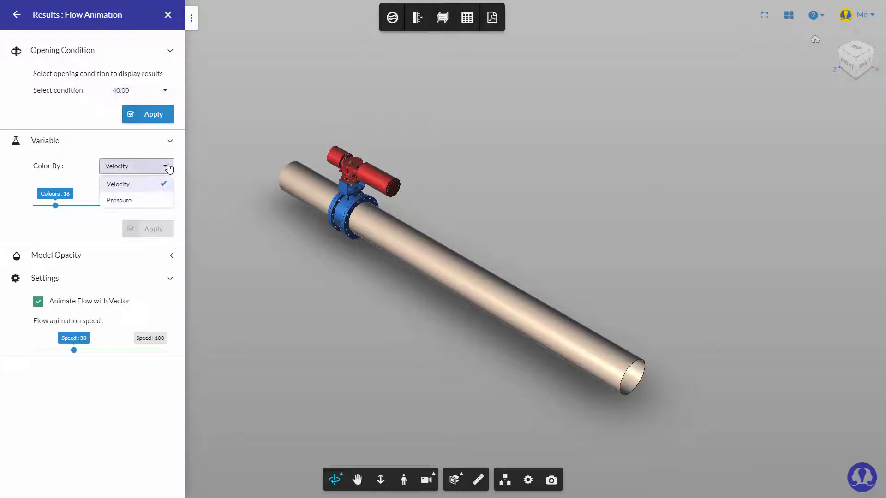
{"action": "left_click", "coordinate": [168, 167]}
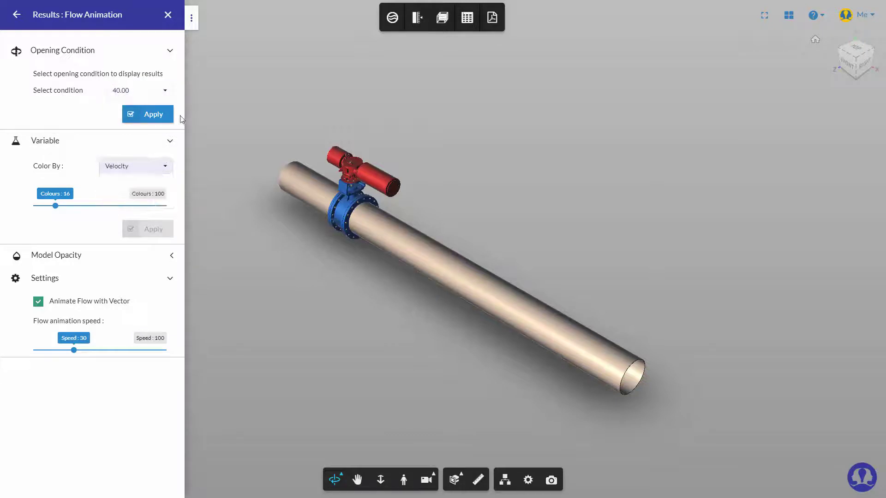
{"action": "left_click", "coordinate": [153, 114]}
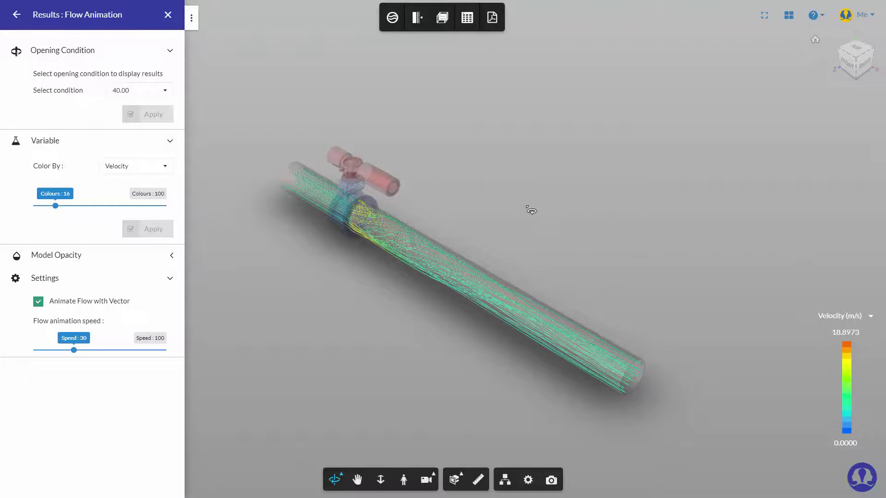
{"action": "left_click_drag", "start_coordinate": [410, 328], "coordinate": [299, 277]}
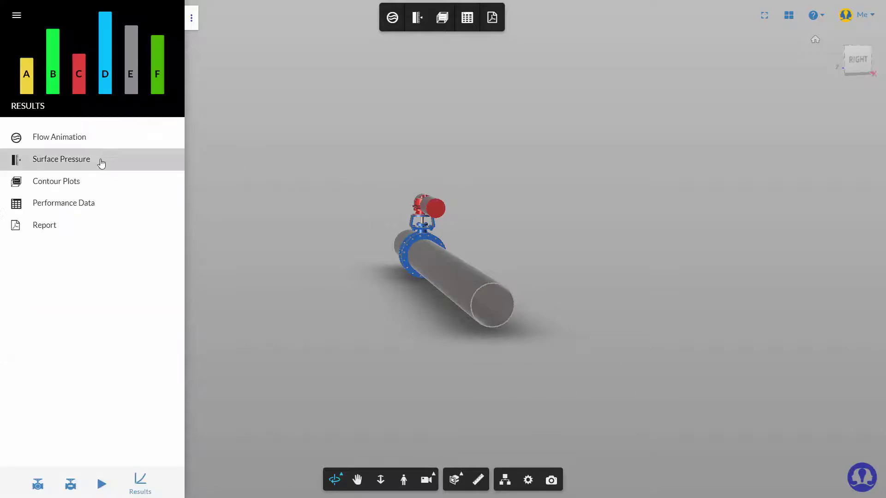
Step: Display the surface pressure results for the 40.00 opening condition and inspect them from another angle
{"action": "left_click", "coordinate": [94, 159]}
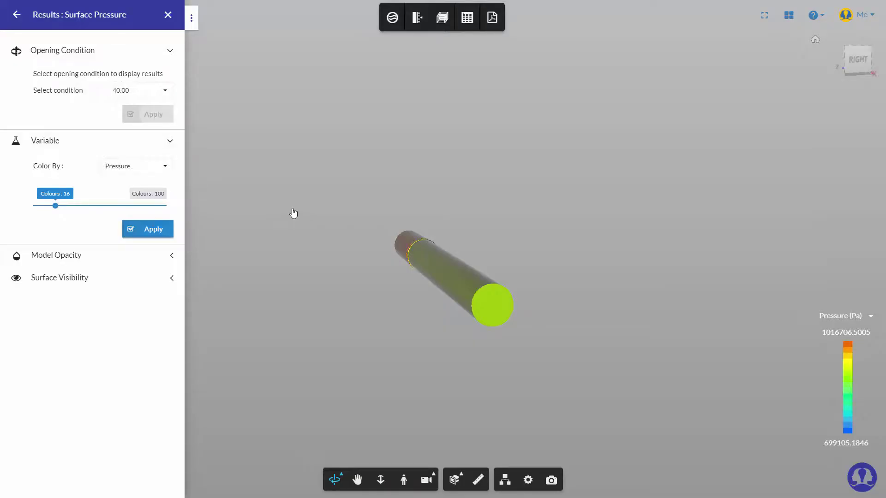
{"action": "left_click", "coordinate": [164, 95]}
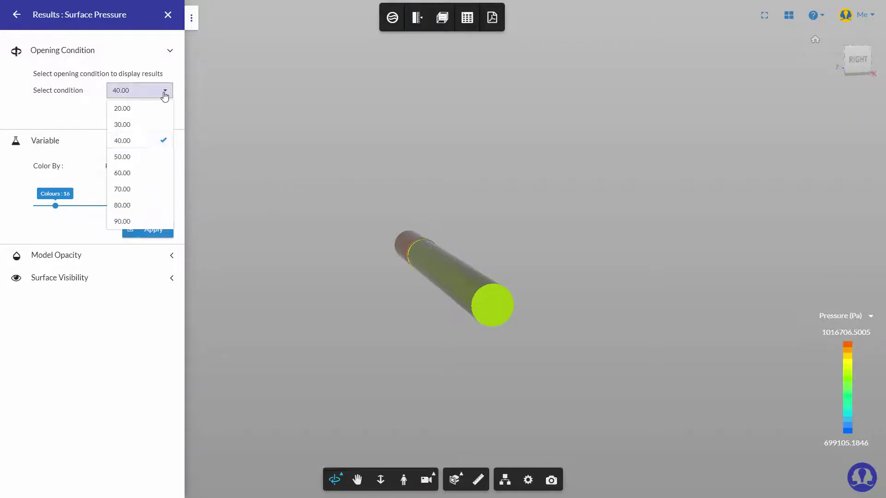
{"action": "left_click", "coordinate": [165, 93]}
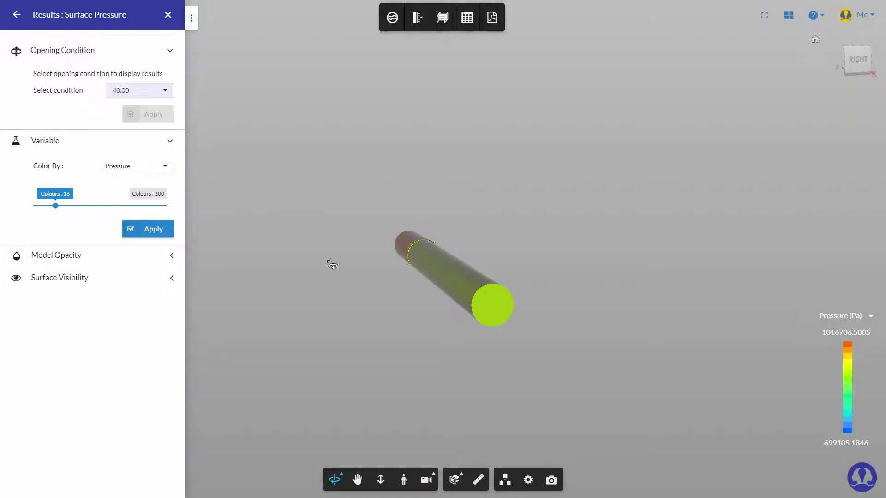
{"action": "left_click_drag", "start_coordinate": [332, 266], "coordinate": [243, 178]}
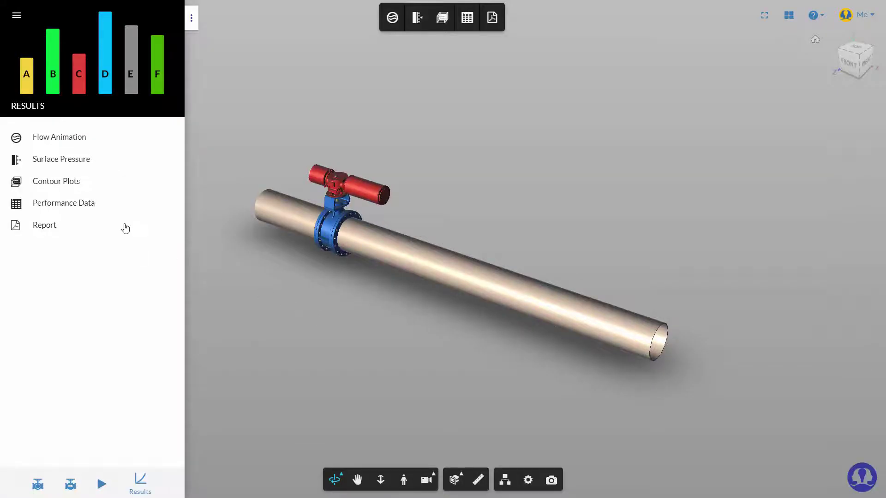
Step: Show the velocity contour plot for the 40.00 opening condition with the section cut at Y: 50
{"action": "left_click", "coordinate": [99, 190]}
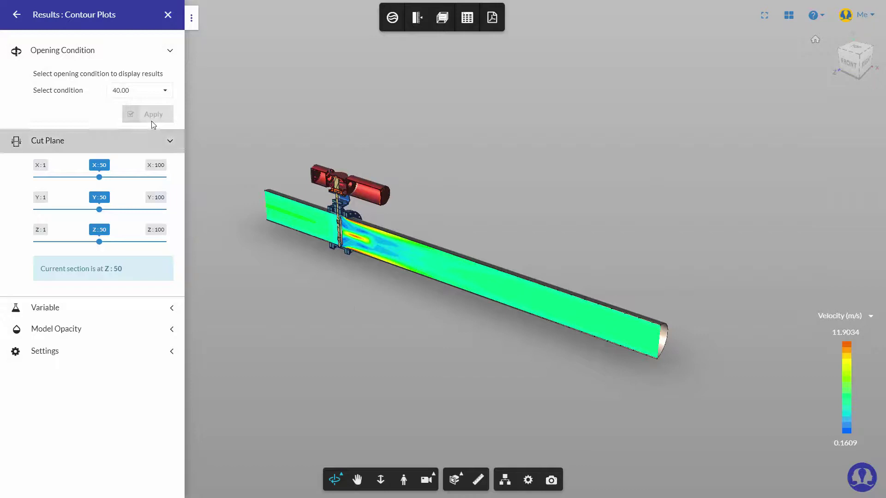
{"action": "left_click", "coordinate": [164, 90]}
{"action": "left_click", "coordinate": [145, 137]}
{"action": "left_click", "coordinate": [99, 209]}
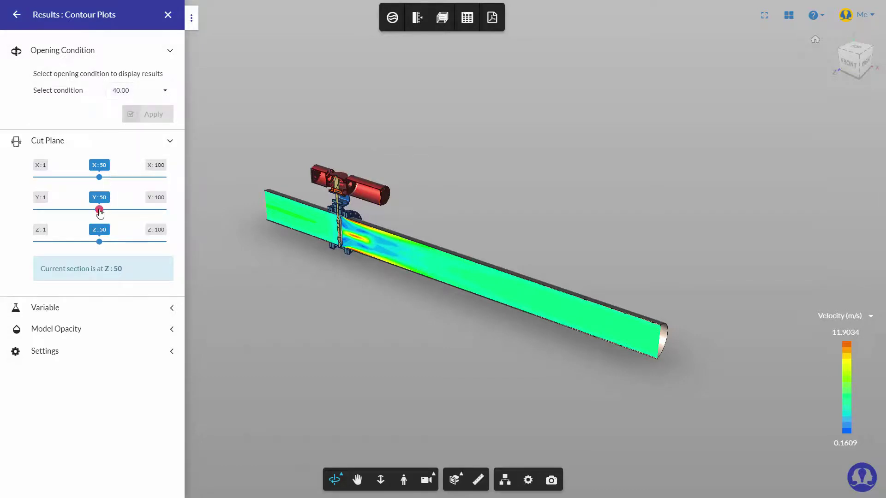
{"action": "left_click", "coordinate": [147, 315]}
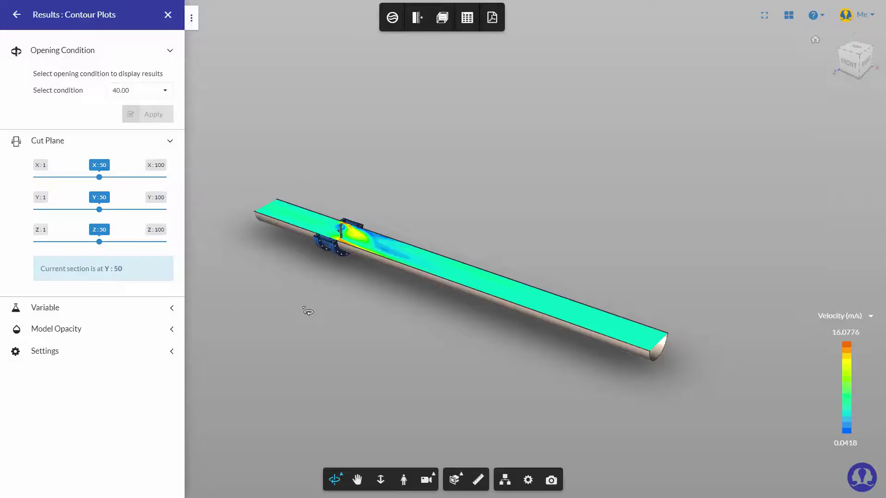
Step: Orient the velocity contour plot to the exact top view to inspect the flow around the valve disc
{"action": "left_click_drag", "start_coordinate": [308, 311], "coordinate": [411, 393]}
{"action": "left_click_drag", "start_coordinate": [319, 311], "coordinate": [319, 323]}
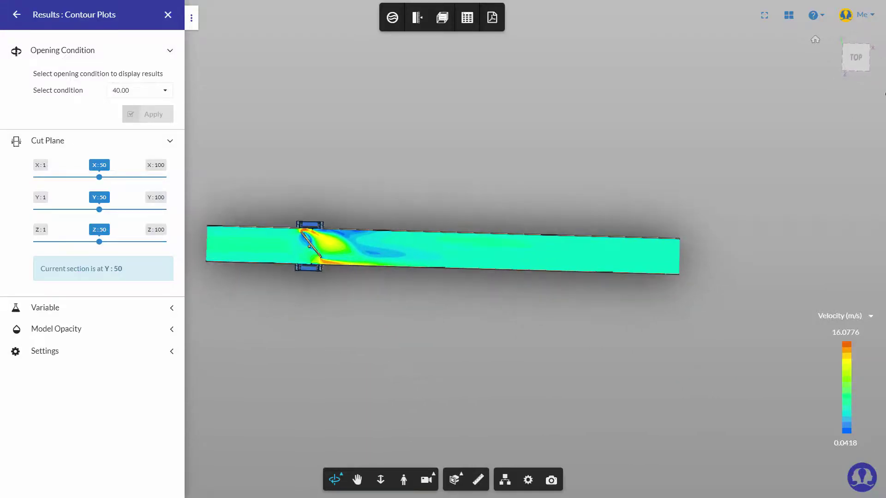
{"action": "left_click", "coordinate": [857, 59]}
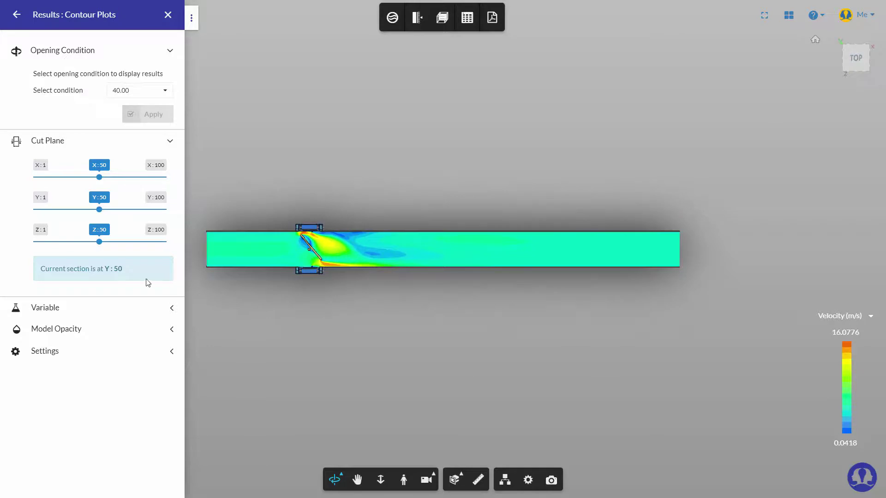
Step: Examine the contour plot's Variable and Model Opacity settings, leaving the colouring variable at Velocity
{"action": "left_click", "coordinate": [138, 307]}
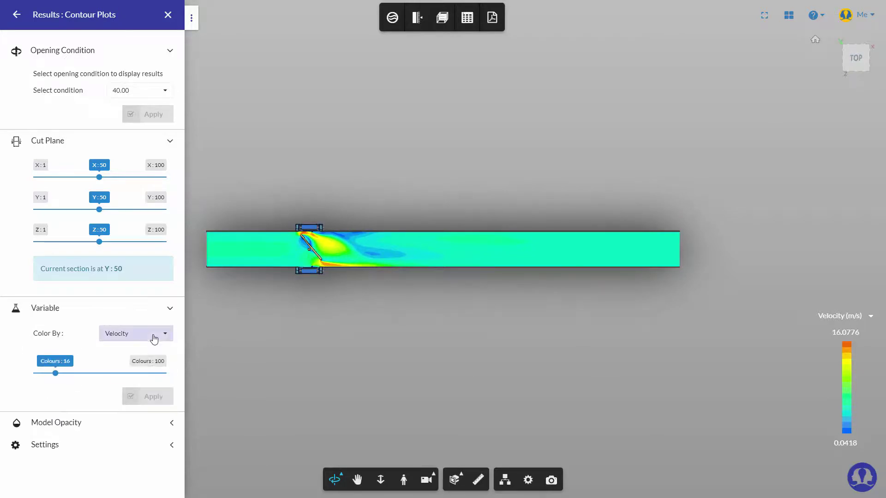
{"action": "left_click", "coordinate": [154, 338]}
{"action": "left_click", "coordinate": [154, 338]}
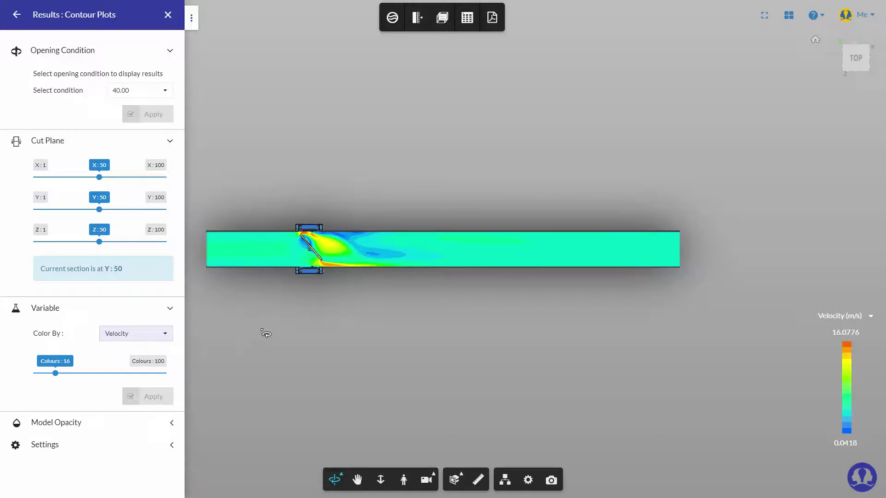
{"action": "left_click", "coordinate": [173, 424]}
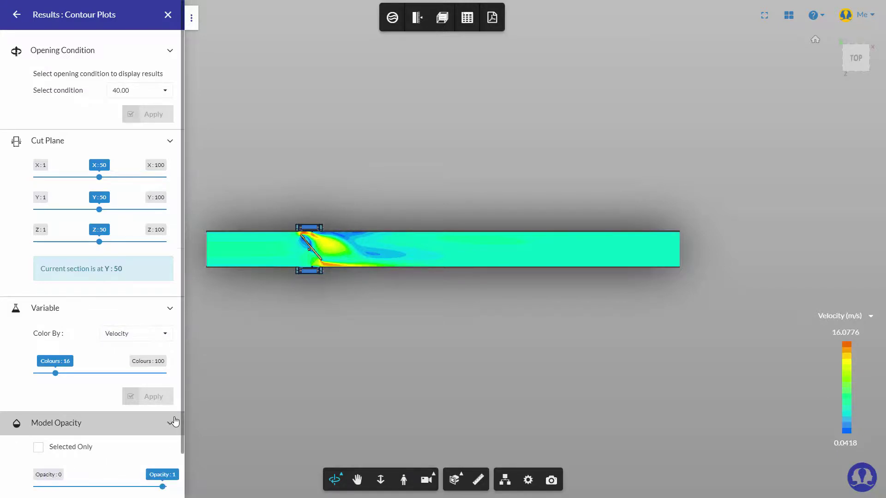
{"action": "scroll", "coordinate": [175, 423], "scroll_direction": "down", "scroll_amount": 1}
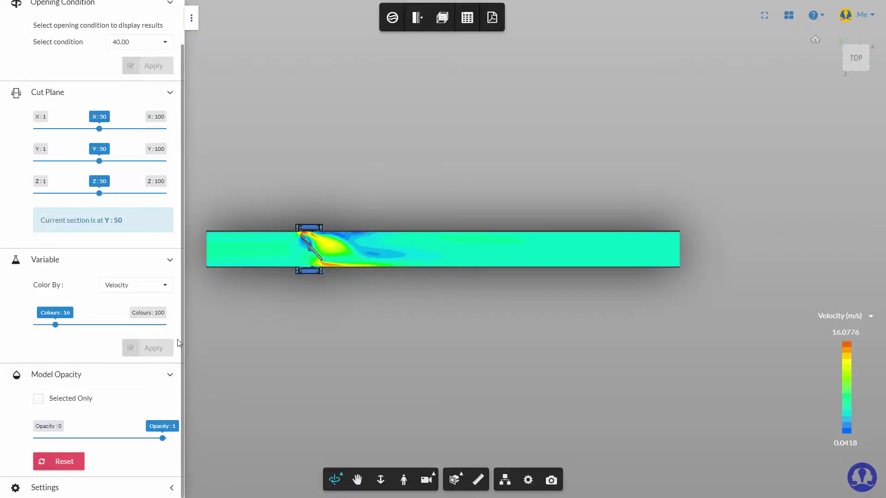
{"action": "scroll", "coordinate": [179, 340], "scroll_direction": "up", "scroll_amount": 1}
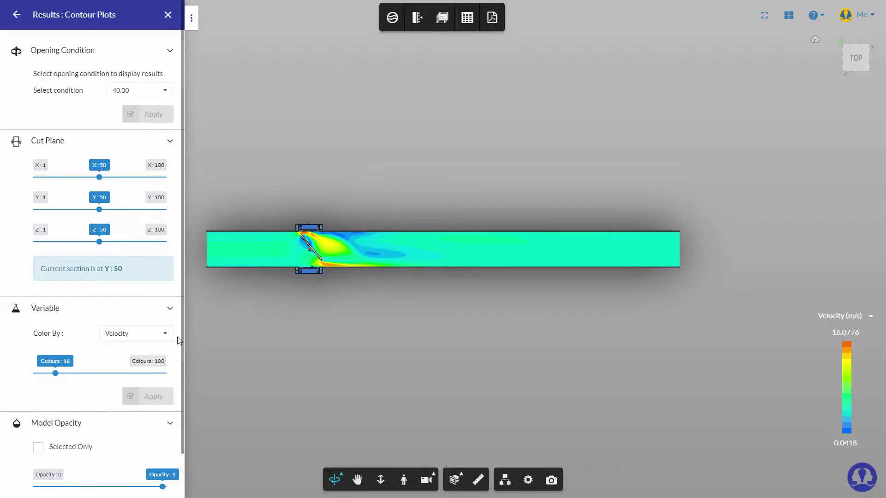
Step: Leave the contour plots, restore the valve model's home view and open the Control Valve Performance Report
{"action": "left_click", "coordinate": [17, 17]}
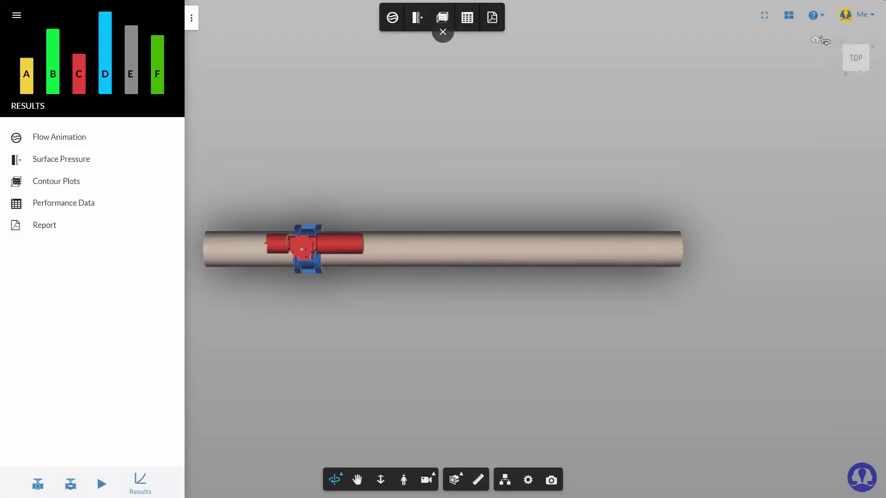
{"action": "left_click", "coordinate": [815, 40]}
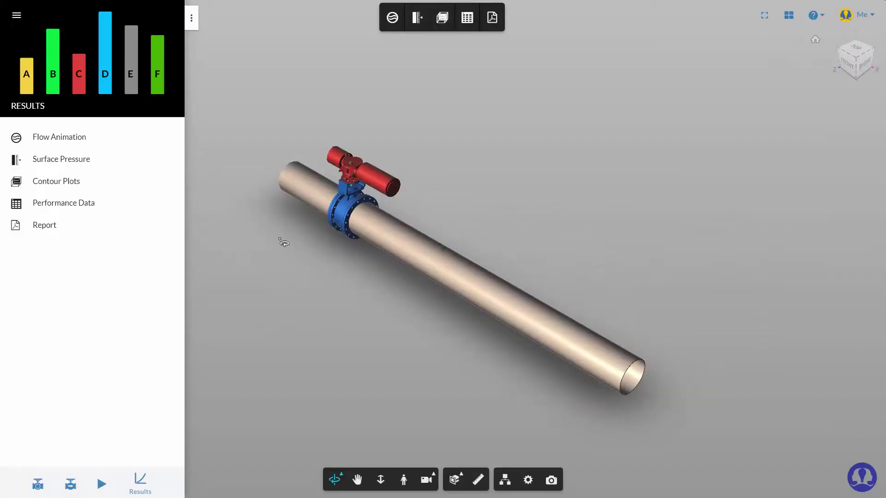
{"action": "left_click", "coordinate": [149, 226]}
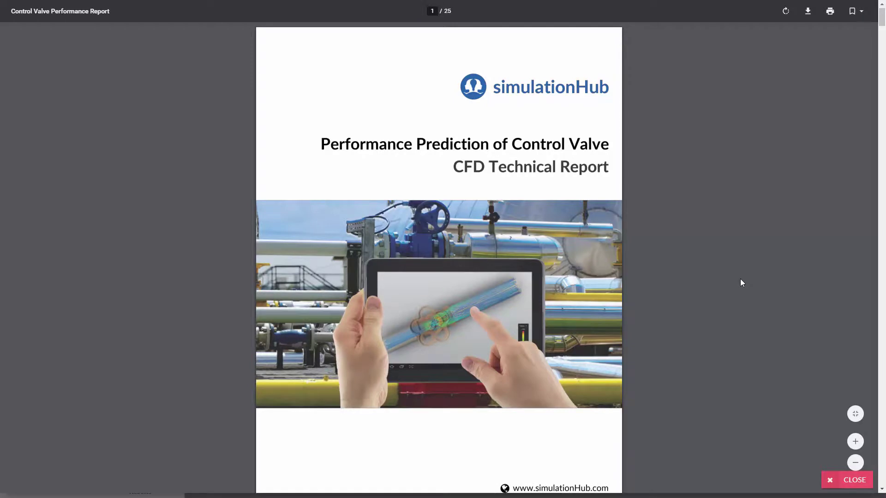
Step: Look through the report's cover, title page, disclaimer and Table of Contents
{"action": "scroll", "coordinate": [741, 280], "scroll_direction": "down", "scroll_amount": 1}
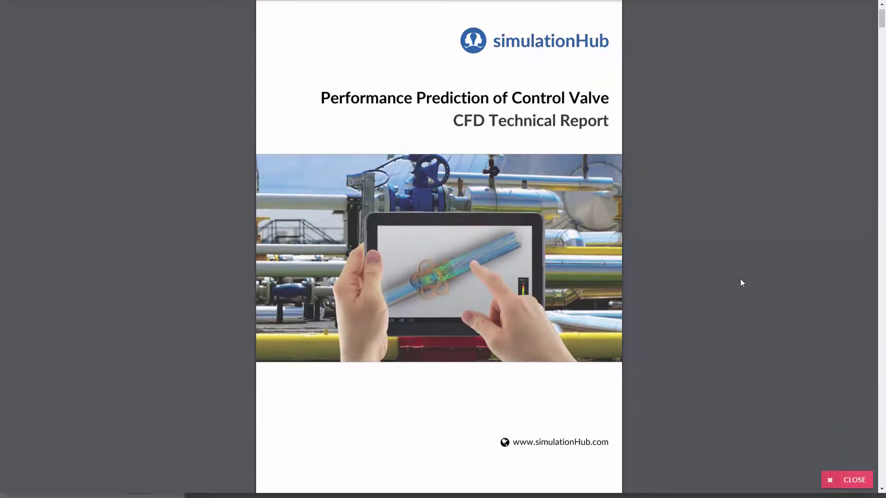
{"action": "scroll", "coordinate": [741, 282], "scroll_direction": "down", "scroll_amount": 4}
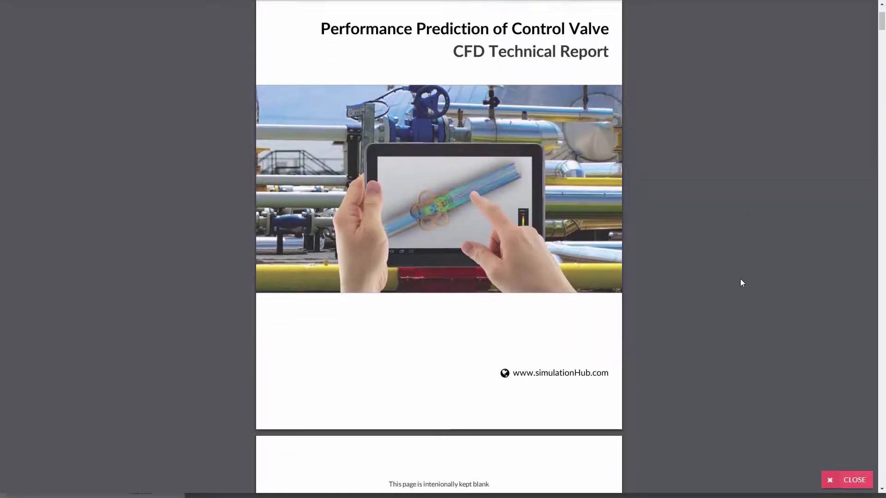
{"action": "scroll", "coordinate": [742, 282], "scroll_direction": "down", "scroll_amount": 1}
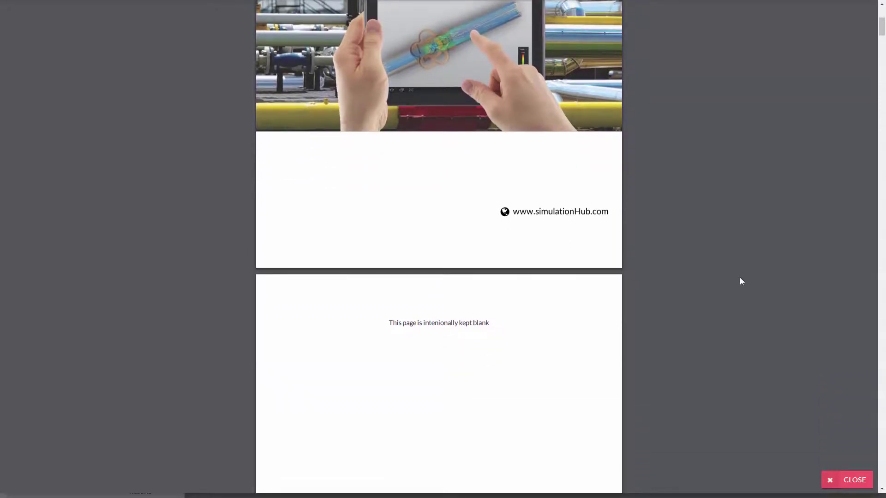
{"action": "scroll", "coordinate": [740, 278], "scroll_direction": "down", "scroll_amount": 8}
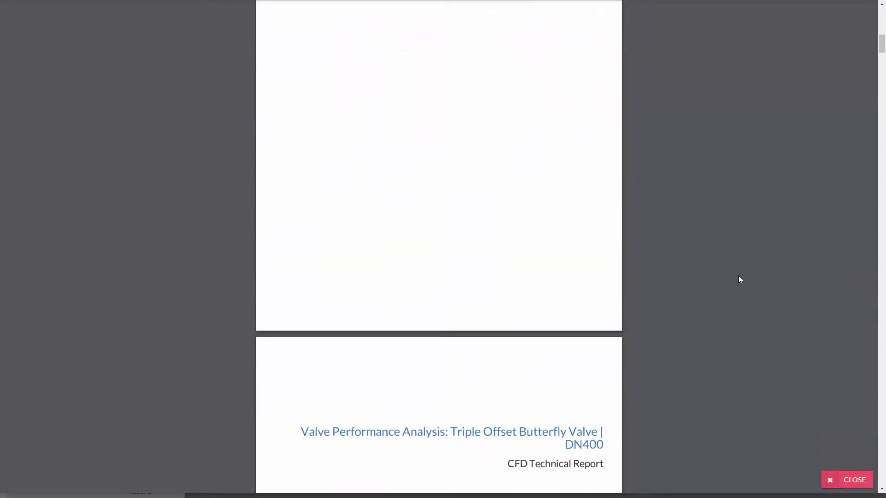
{"action": "scroll", "coordinate": [738, 276], "scroll_direction": "down", "scroll_amount": 3}
{"action": "scroll", "coordinate": [737, 276], "scroll_direction": "down", "scroll_amount": 1}
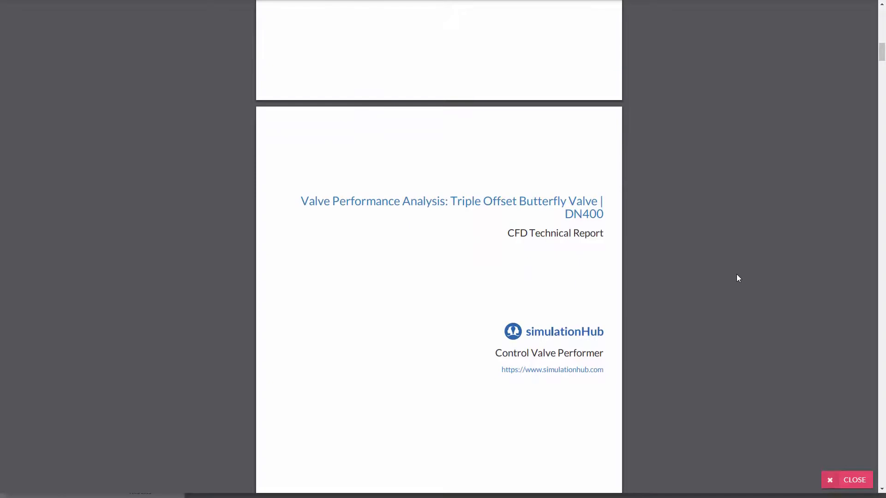
{"action": "scroll", "coordinate": [737, 278], "scroll_direction": "down", "scroll_amount": 1}
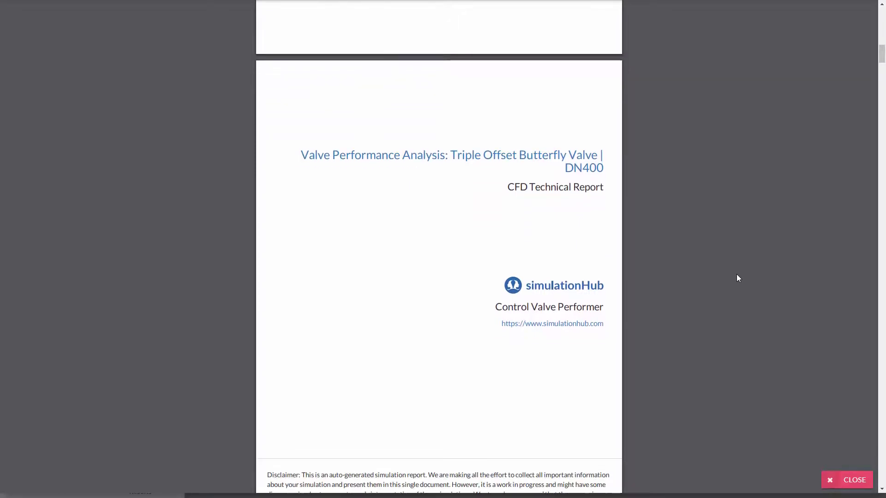
{"action": "scroll", "coordinate": [737, 275], "scroll_direction": "down", "scroll_amount": 3}
{"action": "scroll", "coordinate": [738, 278], "scroll_direction": "down", "scroll_amount": 3}
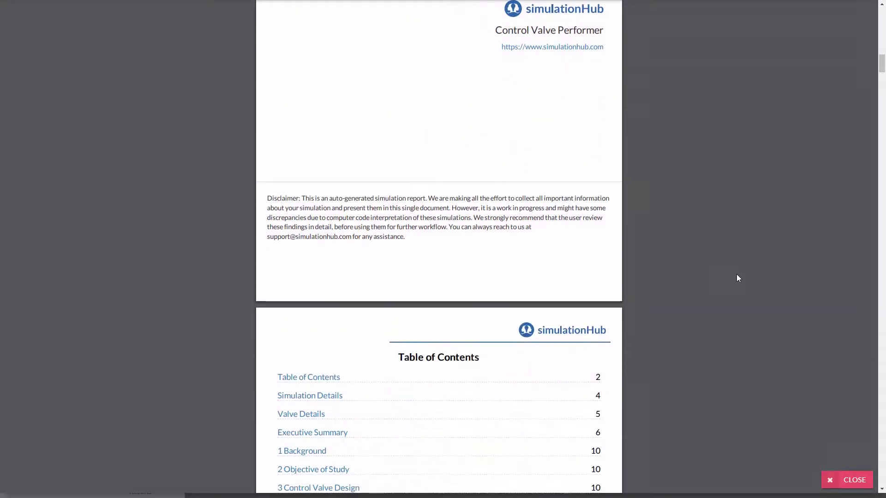
{"action": "scroll", "coordinate": [738, 277], "scroll_direction": "down", "scroll_amount": 3}
{"action": "scroll", "coordinate": [737, 276], "scroll_direction": "down", "scroll_amount": 4}
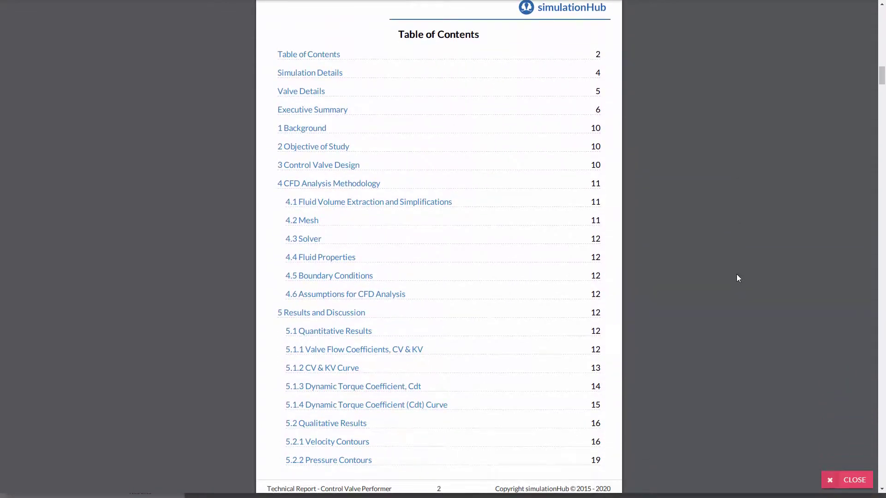
{"action": "scroll", "coordinate": [737, 277], "scroll_direction": "down", "scroll_amount": 1}
{"action": "scroll", "coordinate": [736, 278], "scroll_direction": "down", "scroll_amount": 1}
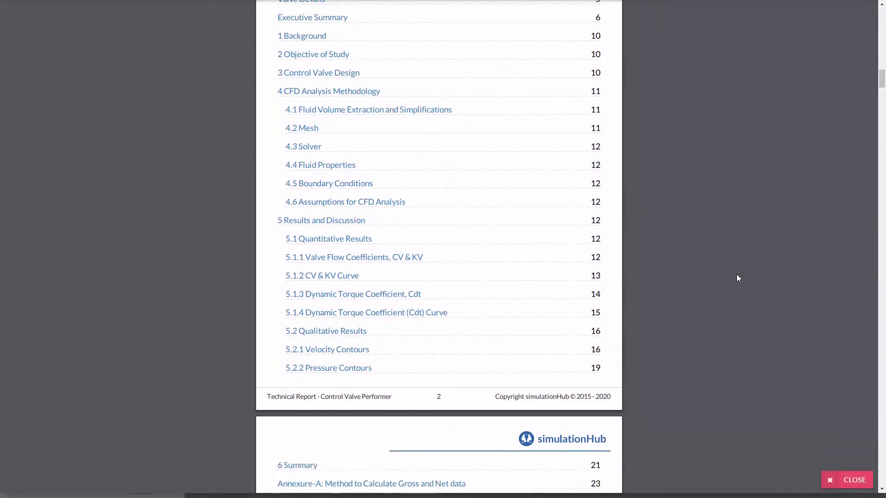
{"action": "scroll", "coordinate": [737, 278], "scroll_direction": "down", "scroll_amount": 7}
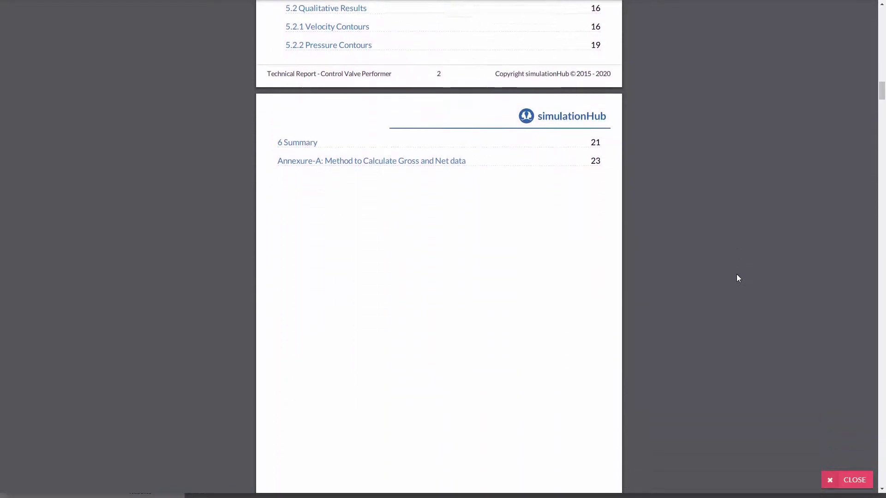
Step: Examine the report's Simulation Details, Valve Details and Executive Summary, including the result summary table and the performance curves
{"action": "scroll", "coordinate": [737, 275], "scroll_direction": "down", "scroll_amount": 9}
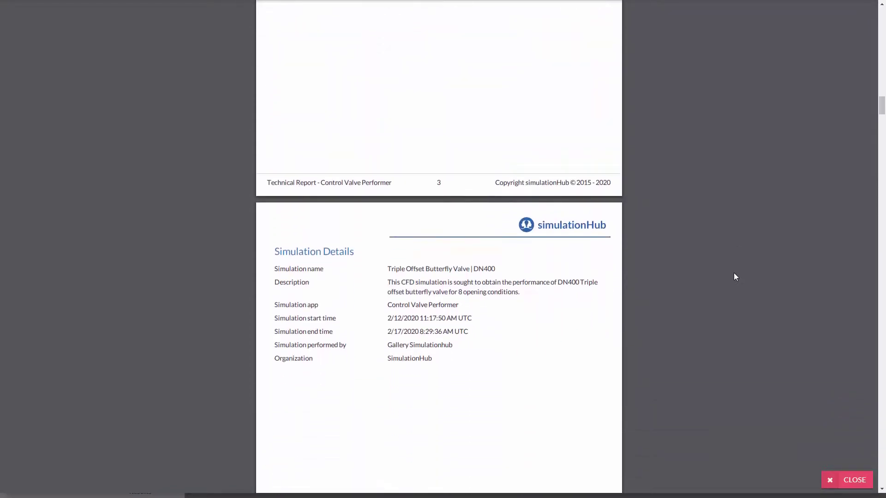
{"action": "scroll", "coordinate": [735, 277], "scroll_direction": "down", "scroll_amount": 4}
{"action": "scroll", "coordinate": [727, 268], "scroll_direction": "down", "scroll_amount": 12}
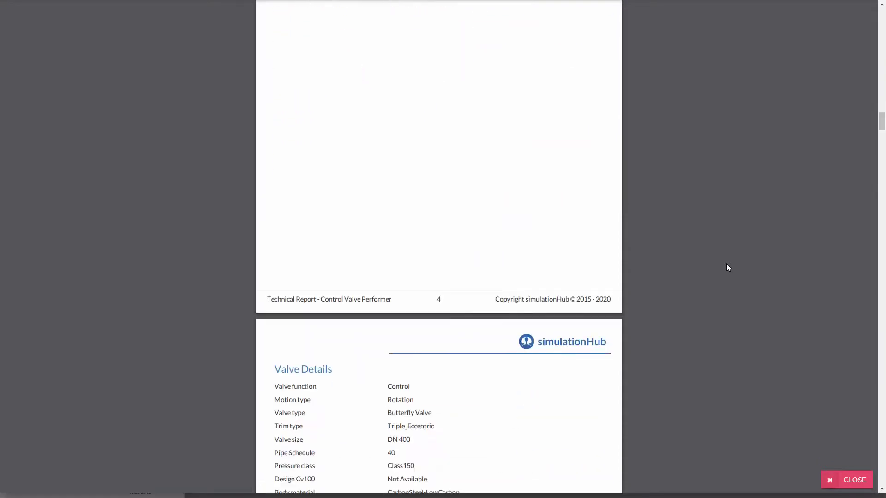
{"action": "scroll", "coordinate": [727, 268], "scroll_direction": "down", "scroll_amount": 8}
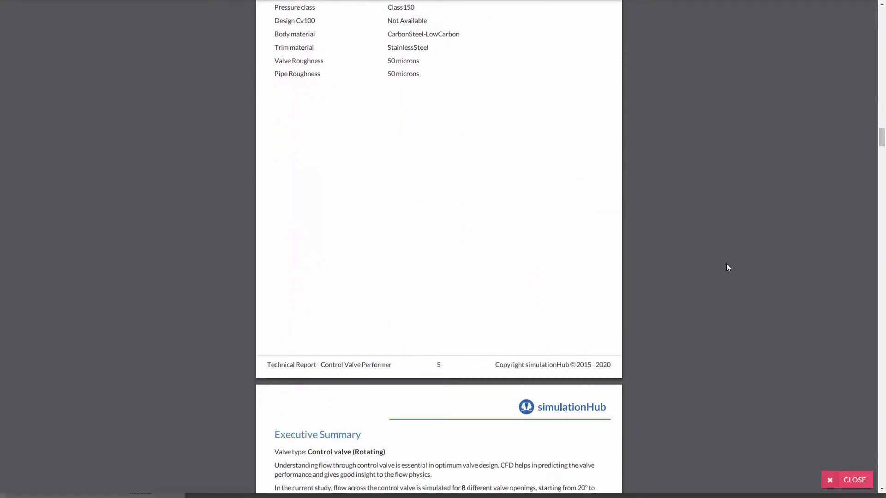
{"action": "scroll", "coordinate": [728, 268], "scroll_direction": "down", "scroll_amount": 2}
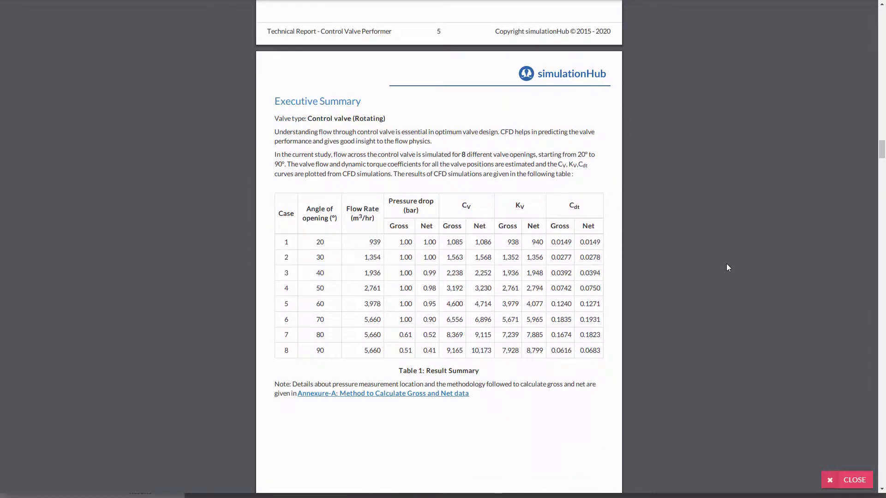
{"action": "scroll", "coordinate": [728, 268], "scroll_direction": "down", "scroll_amount": 6}
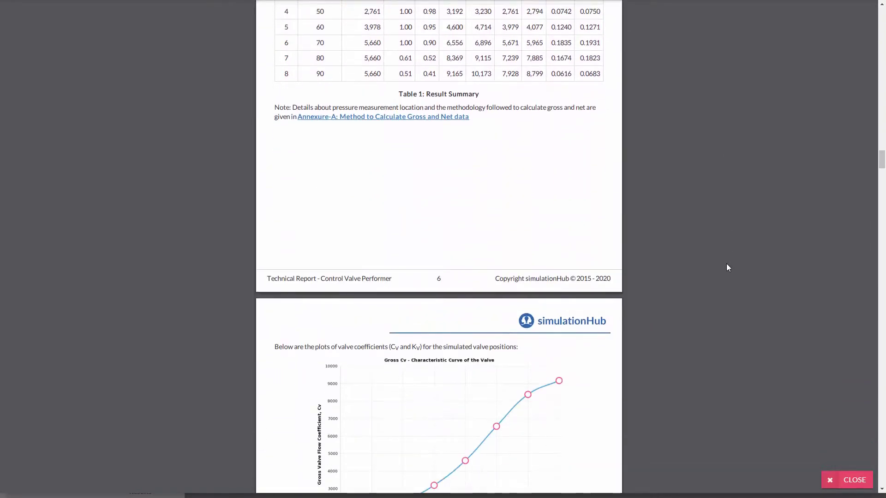
{"action": "scroll", "coordinate": [728, 267], "scroll_direction": "down", "scroll_amount": 11}
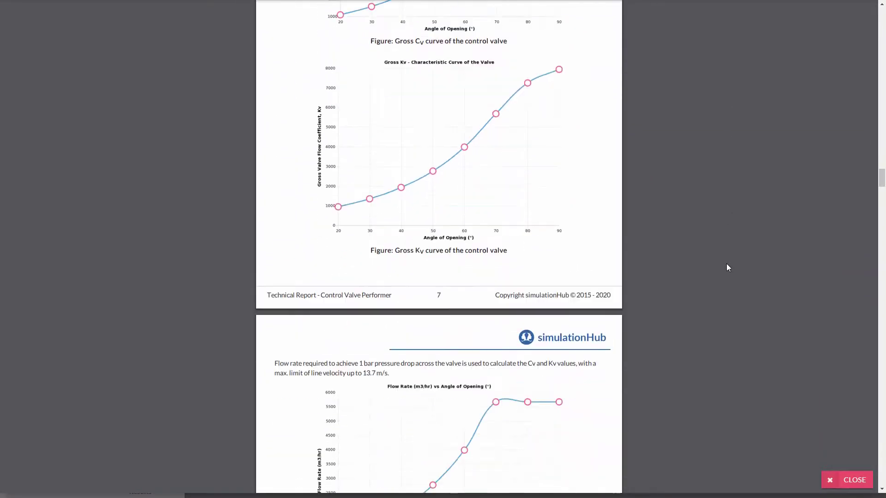
{"action": "scroll", "coordinate": [727, 267], "scroll_direction": "down", "scroll_amount": 13}
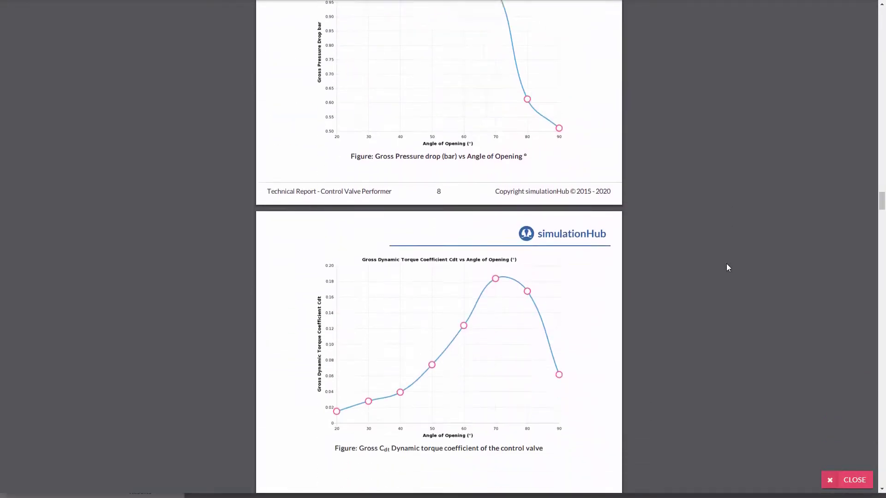
Step: Read through the report's Background, Objective of Study, Control Valve Design and CFD Analysis Methodology sections
{"action": "scroll", "coordinate": [727, 268], "scroll_direction": "down", "scroll_amount": 13}
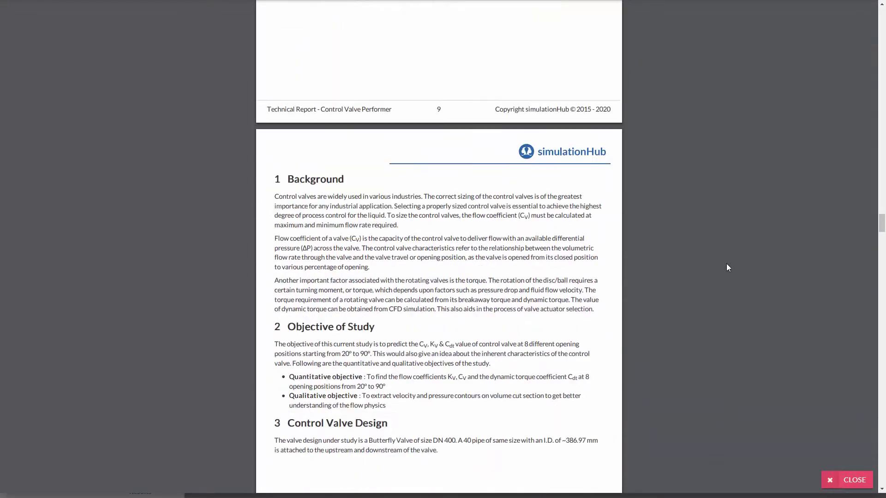
{"action": "scroll", "coordinate": [727, 267], "scroll_direction": "down", "scroll_amount": 1}
{"action": "scroll", "coordinate": [727, 267], "scroll_direction": "down", "scroll_amount": 4}
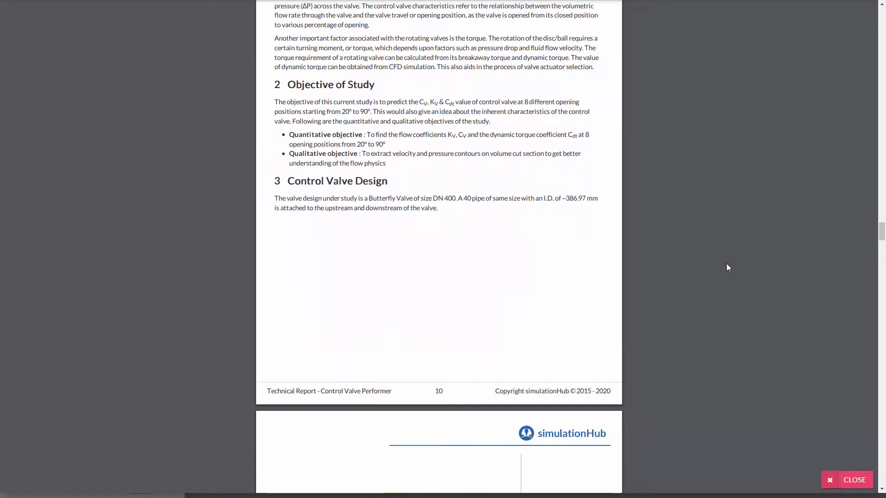
{"action": "scroll", "coordinate": [728, 268], "scroll_direction": "down", "scroll_amount": 8}
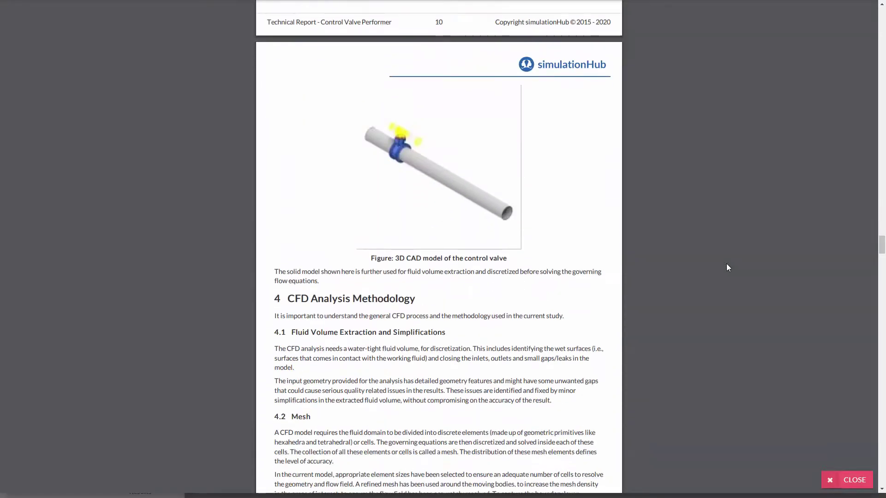
{"action": "scroll", "coordinate": [727, 268], "scroll_direction": "down", "scroll_amount": 4}
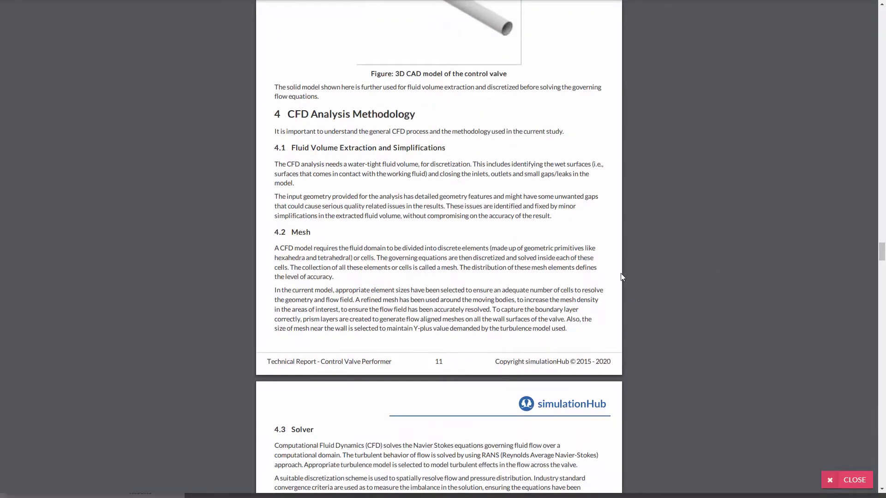
{"action": "scroll", "coordinate": [657, 277], "scroll_direction": "down", "scroll_amount": 4}
{"action": "scroll", "coordinate": [658, 278], "scroll_direction": "down", "scroll_amount": 3}
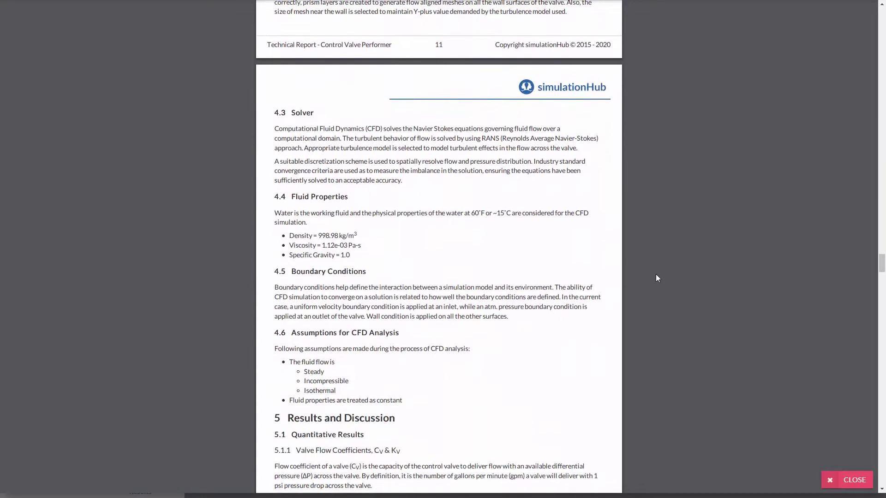
Step: Read the report's Quantitative Results section, covering the flow coefficient and dynamic torque coefficient definitions, tables and curves
{"action": "scroll", "coordinate": [658, 278], "scroll_direction": "down", "scroll_amount": 4}
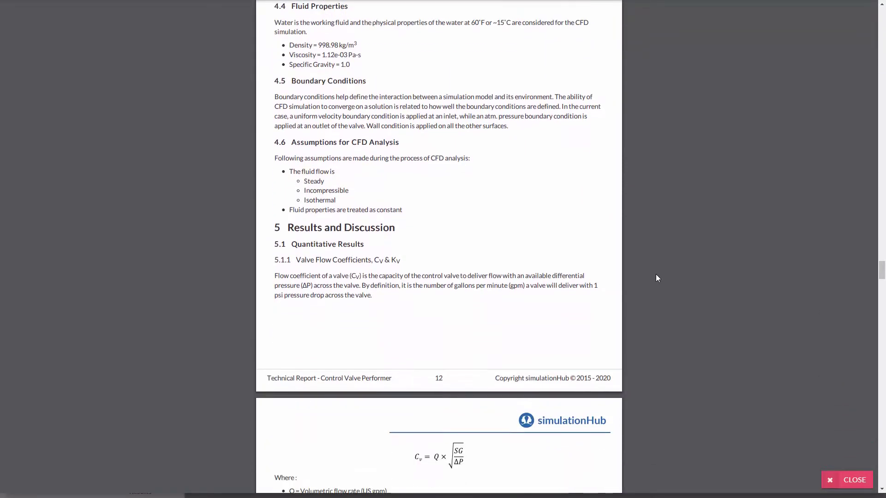
{"action": "scroll", "coordinate": [658, 278], "scroll_direction": "down", "scroll_amount": 4}
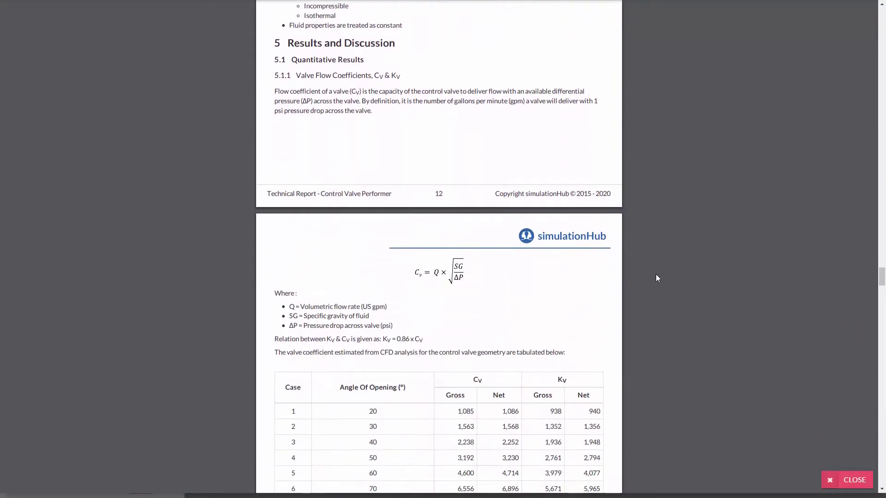
{"action": "scroll", "coordinate": [658, 278], "scroll_direction": "down", "scroll_amount": 6}
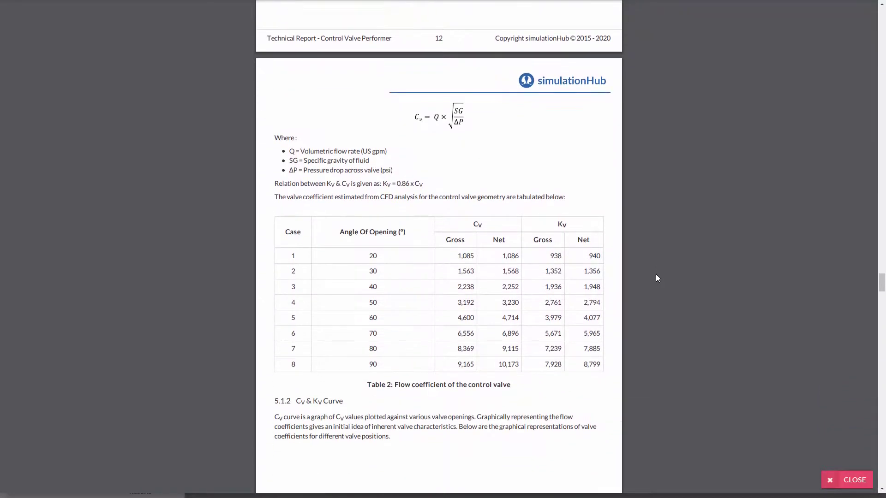
{"action": "scroll", "coordinate": [658, 278], "scroll_direction": "down", "scroll_amount": 4}
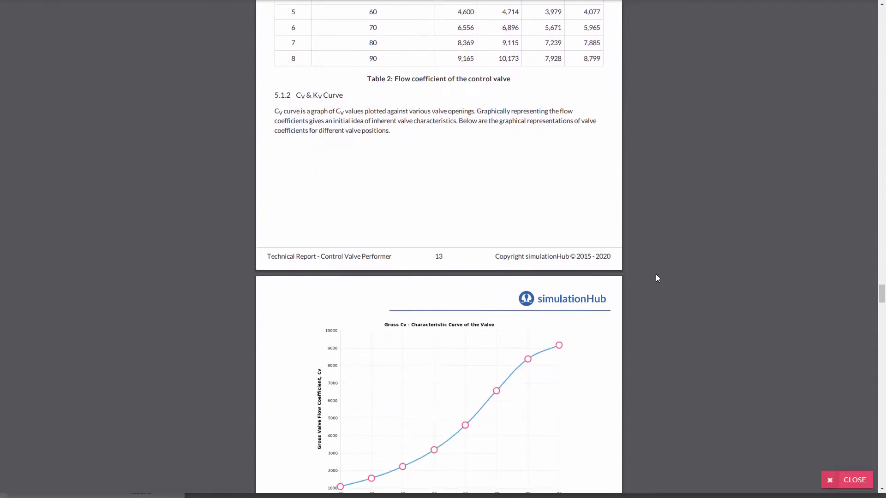
{"action": "scroll", "coordinate": [656, 279], "scroll_direction": "down", "scroll_amount": 7}
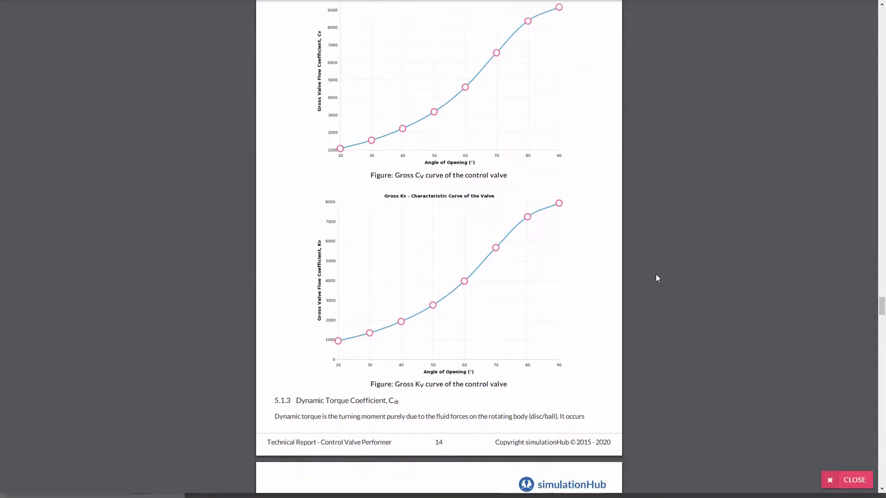
{"action": "scroll", "coordinate": [658, 279], "scroll_direction": "down", "scroll_amount": 6}
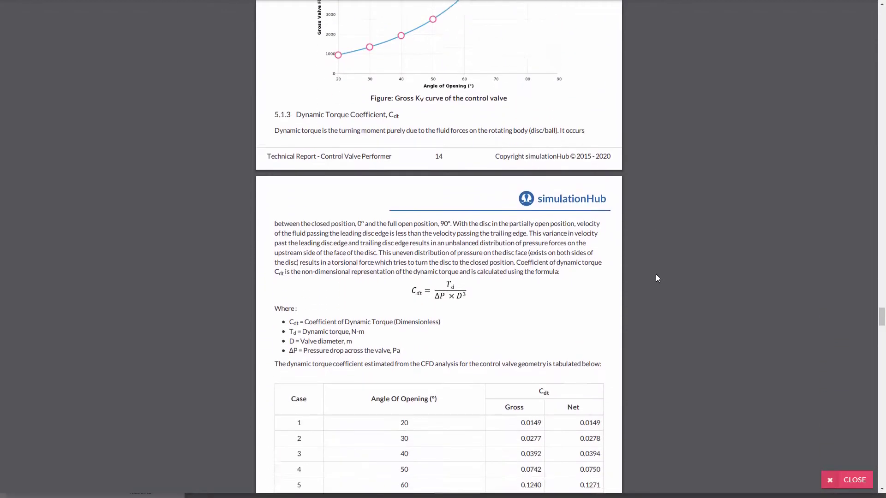
{"action": "scroll", "coordinate": [657, 278], "scroll_direction": "down", "scroll_amount": 2}
{"action": "scroll", "coordinate": [658, 275], "scroll_direction": "down", "scroll_amount": 8}
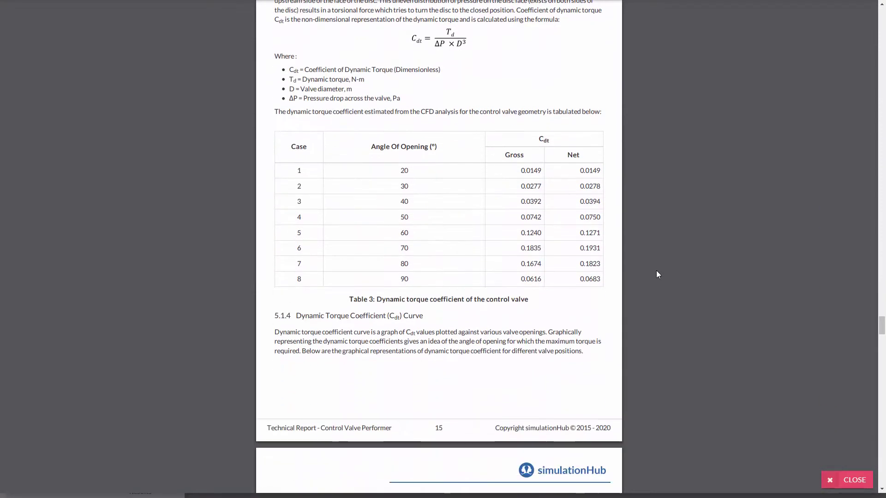
{"action": "scroll", "coordinate": [658, 272], "scroll_direction": "down", "scroll_amount": 4}
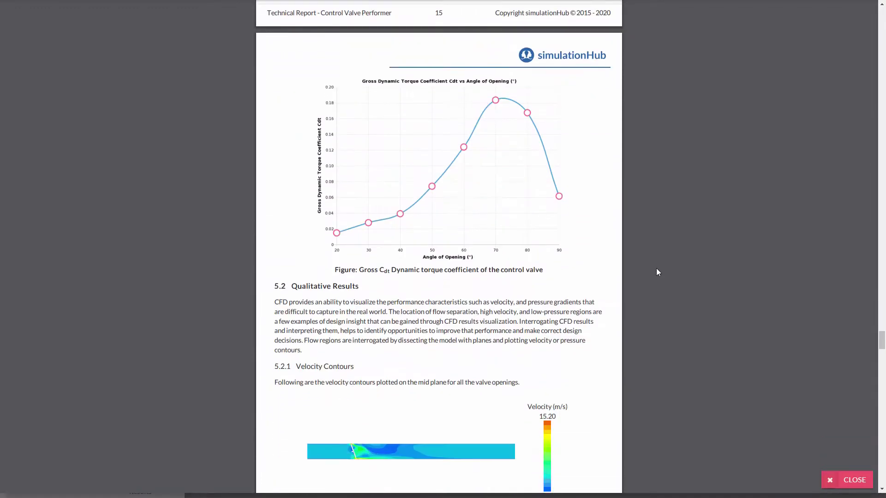
Step: Examine the report's Qualitative Results section, comparing the mid-plane velocity and pressure contours across the valve opening angles
{"action": "scroll", "coordinate": [658, 272], "scroll_direction": "down", "scroll_amount": 2}
{"action": "scroll", "coordinate": [658, 272], "scroll_direction": "down", "scroll_amount": 2}
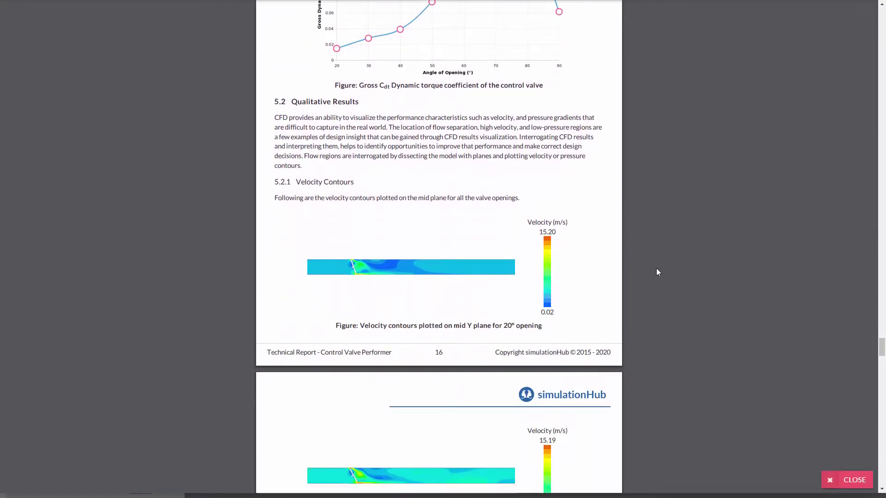
{"action": "scroll", "coordinate": [633, 259], "scroll_direction": "down", "scroll_amount": 6}
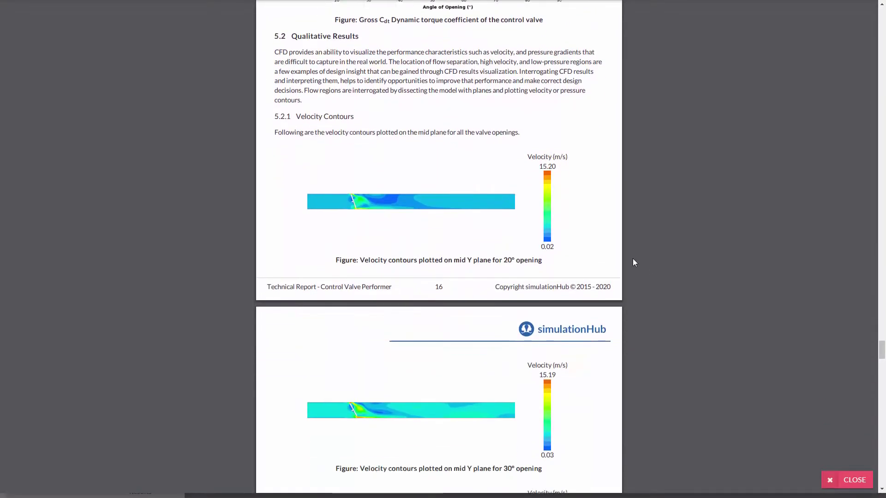
{"action": "scroll", "coordinate": [634, 260], "scroll_direction": "down", "scroll_amount": 10}
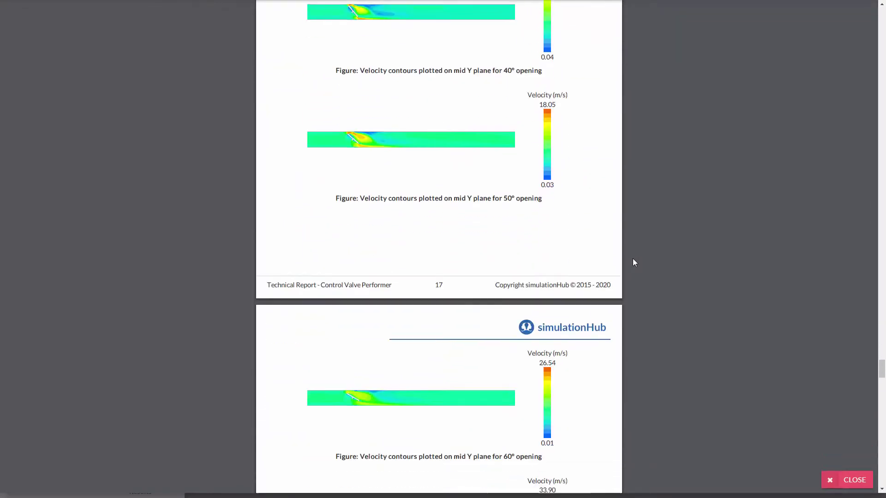
{"action": "scroll", "coordinate": [634, 263], "scroll_direction": "down", "scroll_amount": 8}
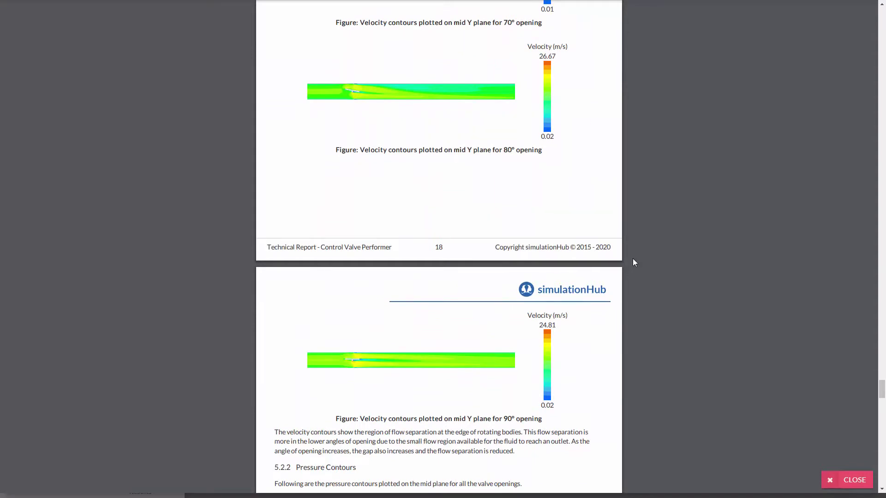
{"action": "scroll", "coordinate": [634, 263], "scroll_direction": "down", "scroll_amount": 5}
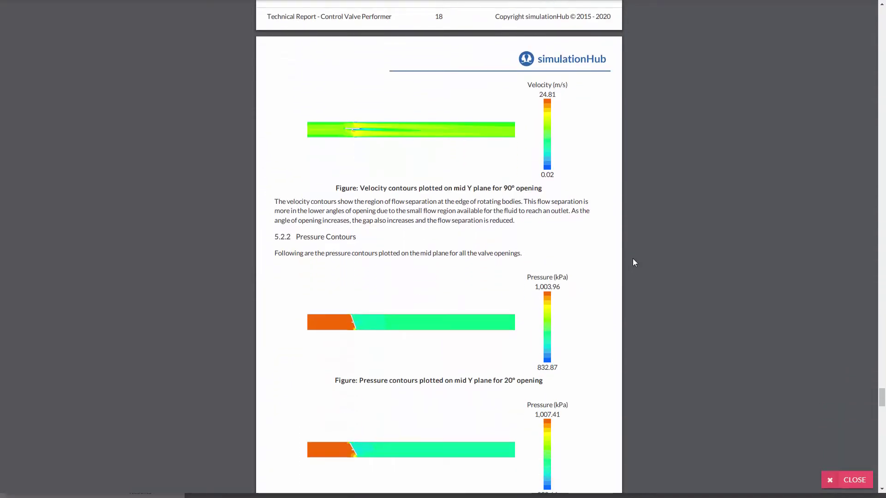
{"action": "scroll", "coordinate": [634, 263], "scroll_direction": "down", "scroll_amount": 9}
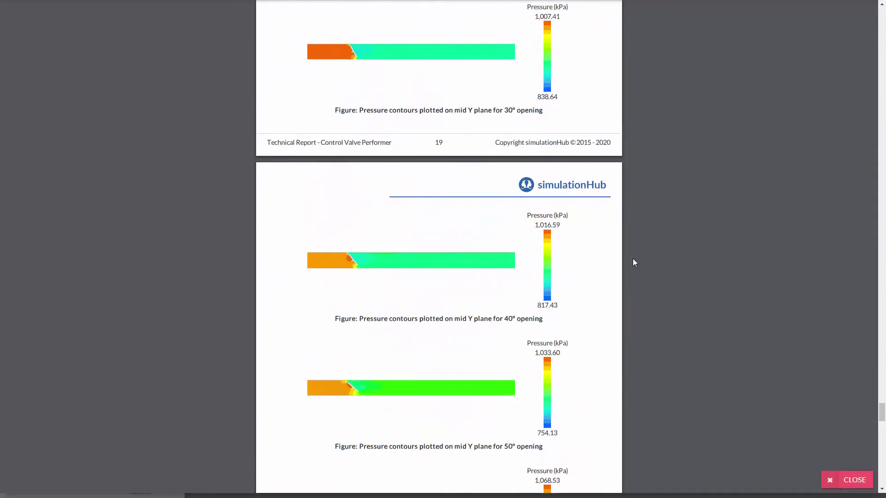
{"action": "scroll", "coordinate": [634, 263], "scroll_direction": "down", "scroll_amount": 8}
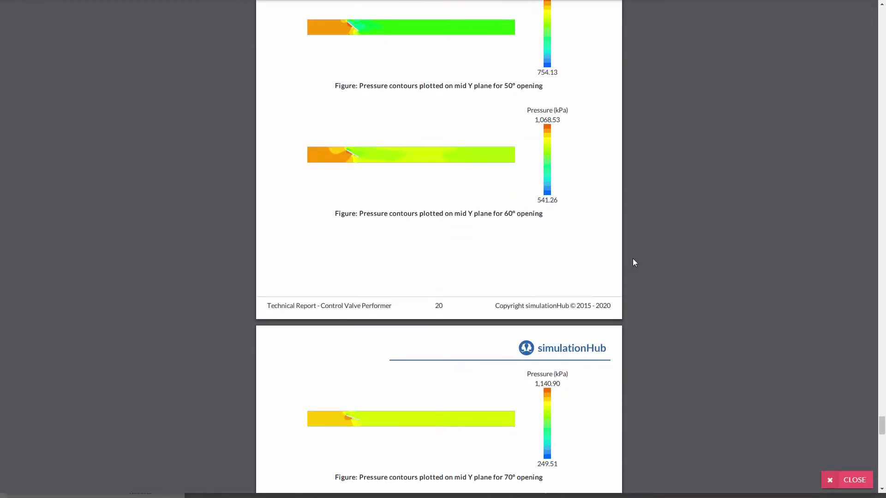